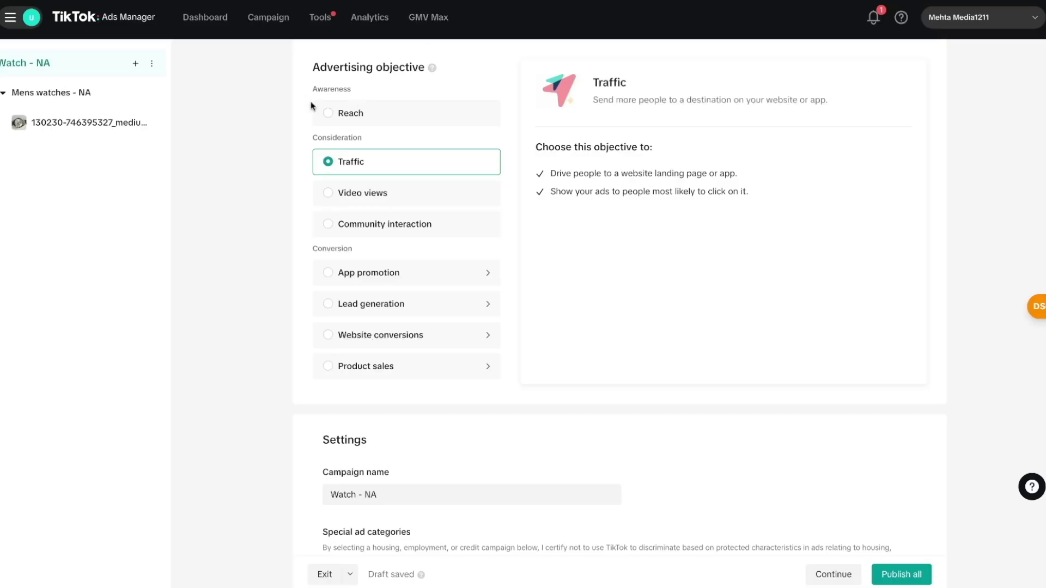
Step: Review the Mens watches - NA ad group and the watch video ad settings
{"action": "left_click", "coordinate": [65, 95]}
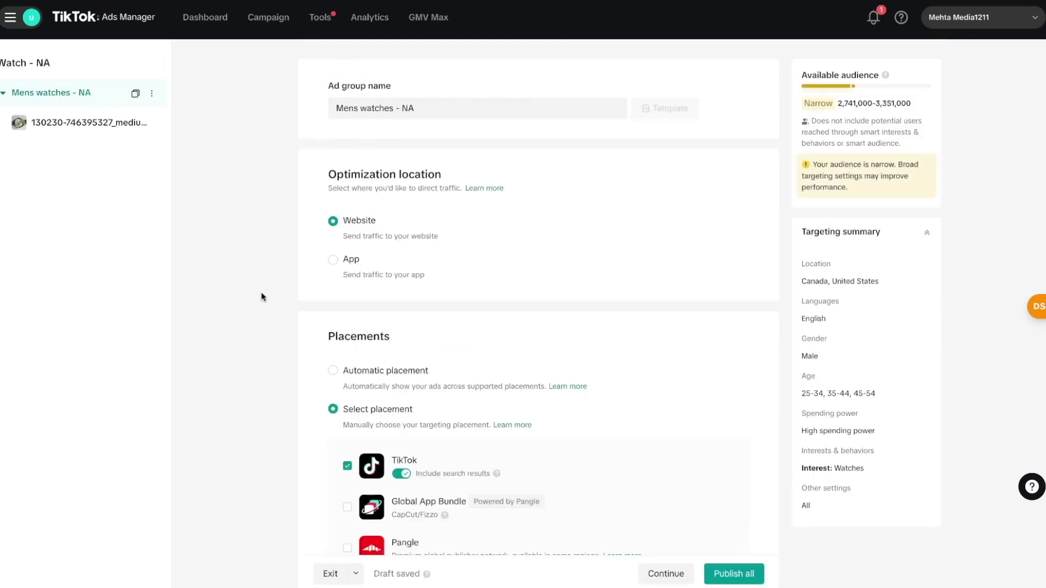
{"action": "scroll", "coordinate": [261, 296], "scroll_direction": "down", "scroll_amount": 3}
{"action": "scroll", "coordinate": [262, 297], "scroll_direction": "down", "scroll_amount": 6}
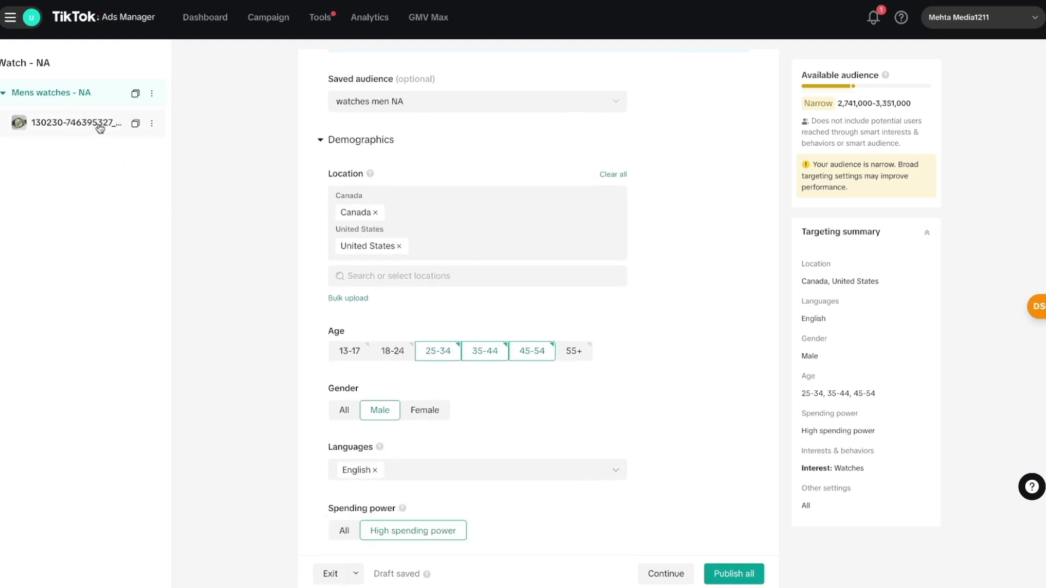
{"action": "left_click", "coordinate": [98, 124]}
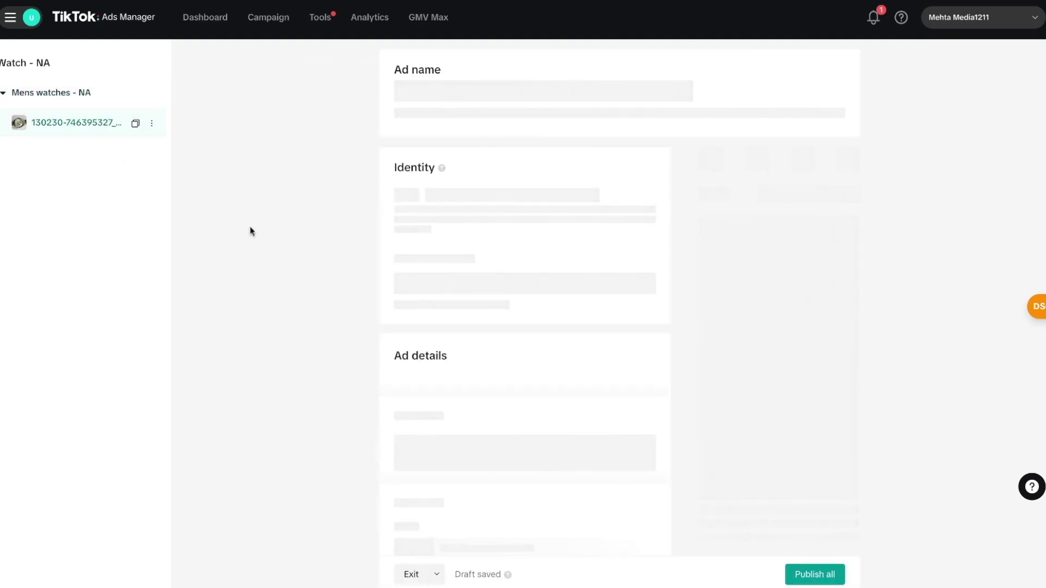
{"action": "scroll", "coordinate": [285, 351], "scroll_direction": "down", "scroll_amount": 10}
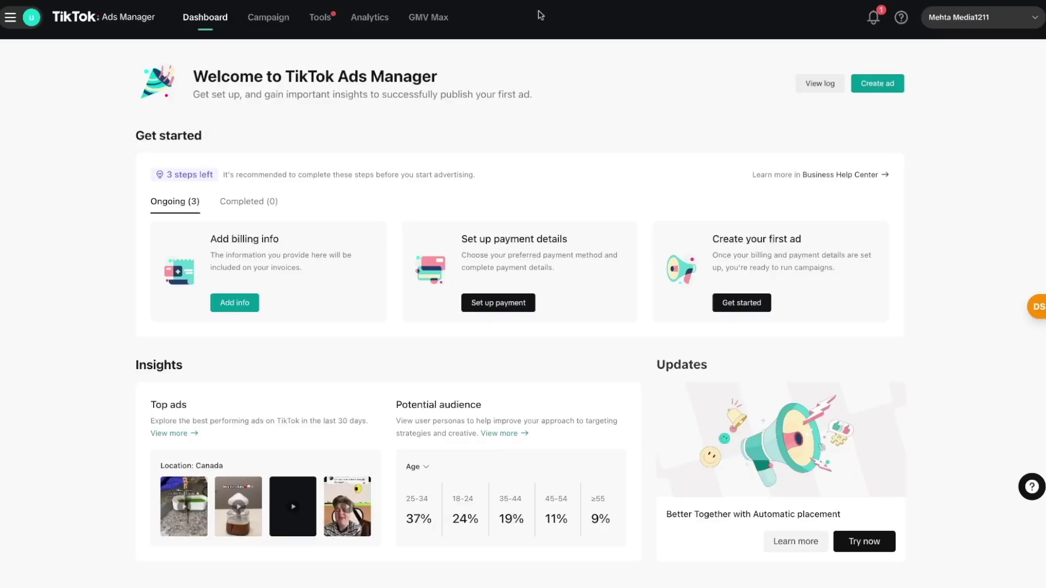
Step: Go to the campaign list in Ads Manager
{"action": "left_click", "coordinate": [270, 18]}
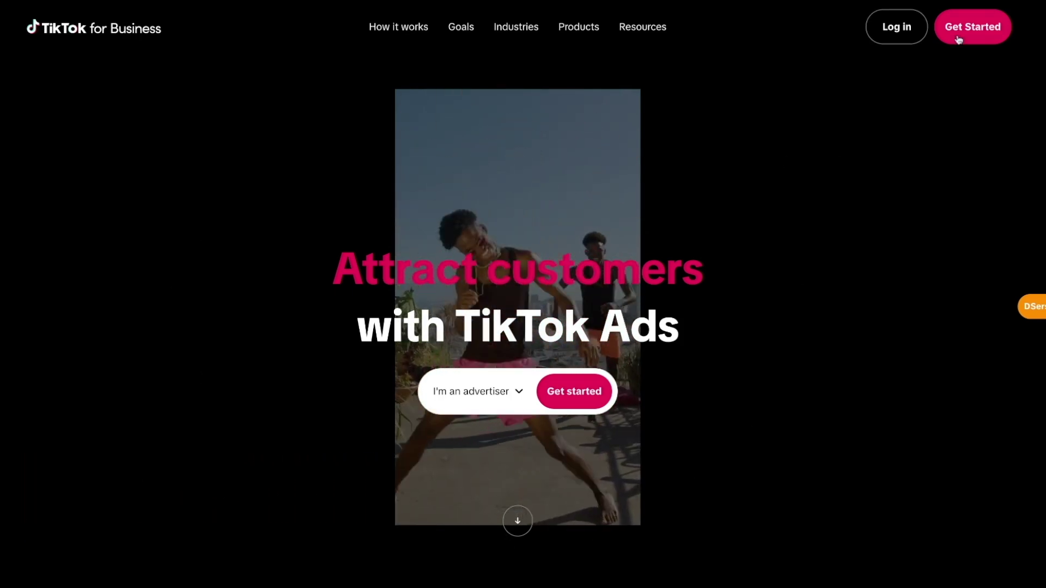
Step: Start the TikTok for Business sign-up with Get Started
{"action": "left_click", "coordinate": [959, 39]}
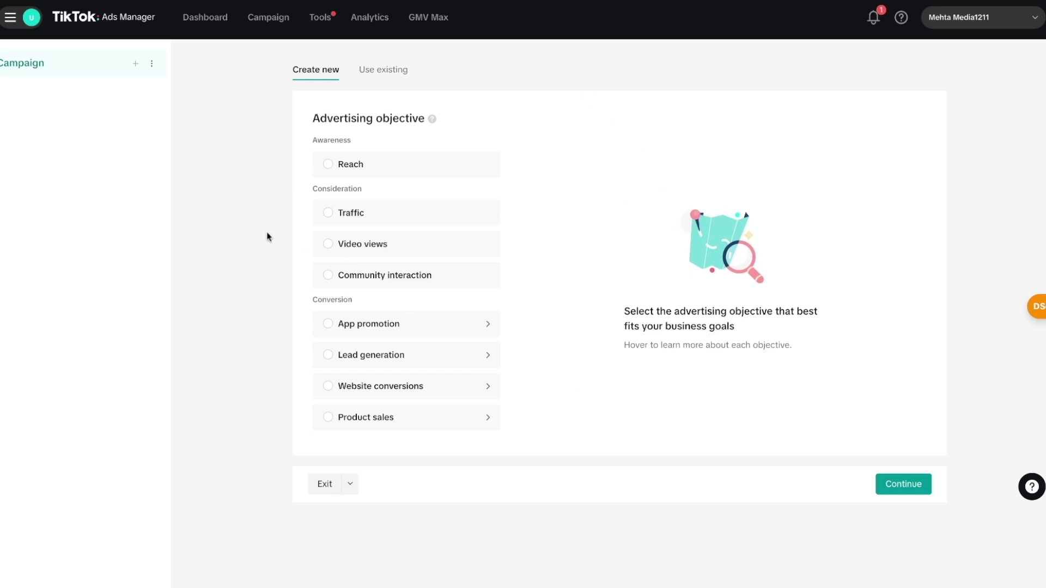
Step: Leave campaign setup for the Dashboard, discarding the unfinished campaign draft
{"action": "left_click", "coordinate": [218, 25]}
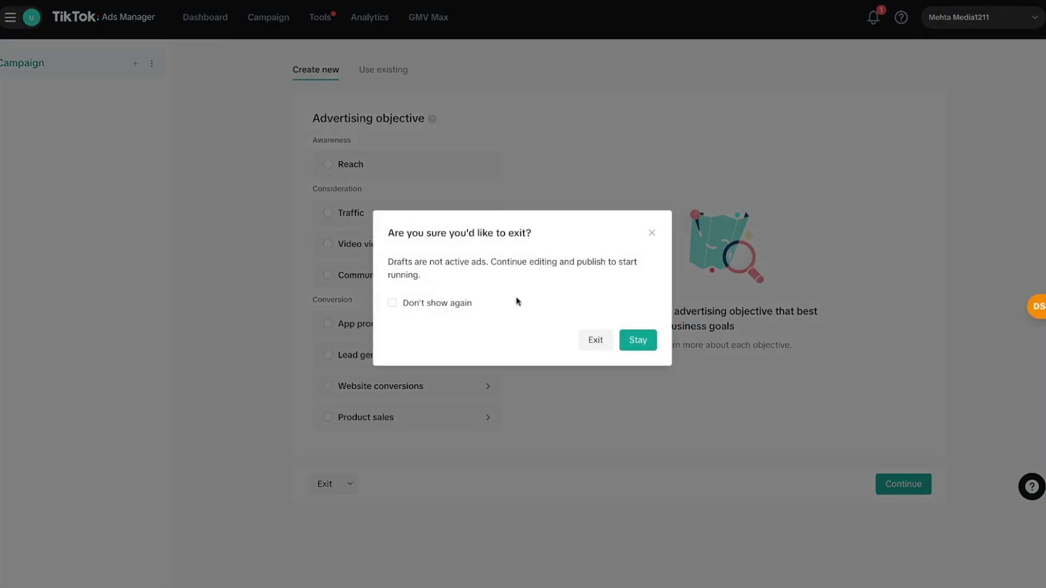
{"action": "left_click", "coordinate": [595, 342]}
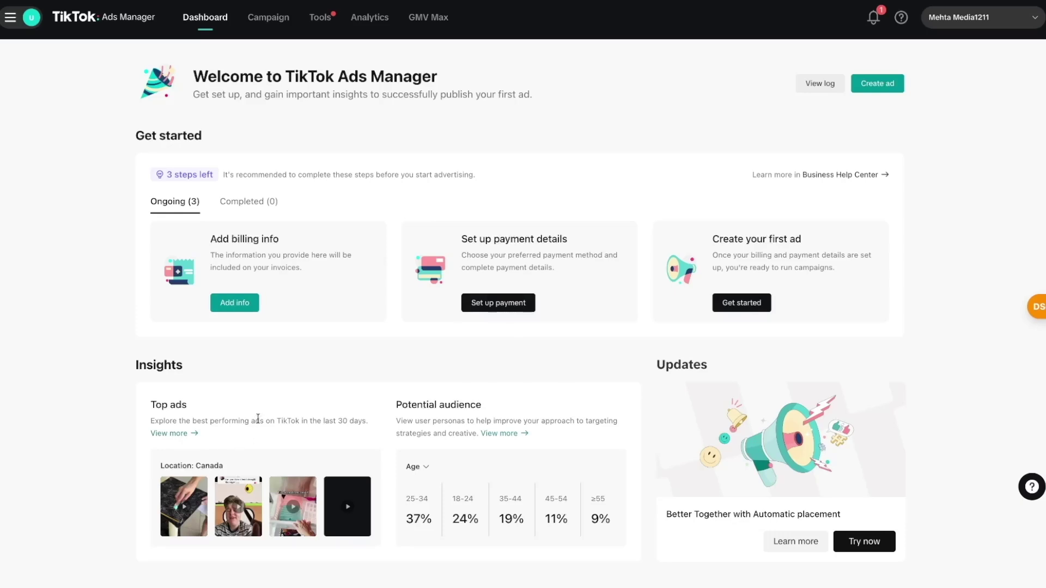
Step: Browse the top-performing ads and Canada potential audience breakdown in Analytics
{"action": "left_click", "coordinate": [375, 433]}
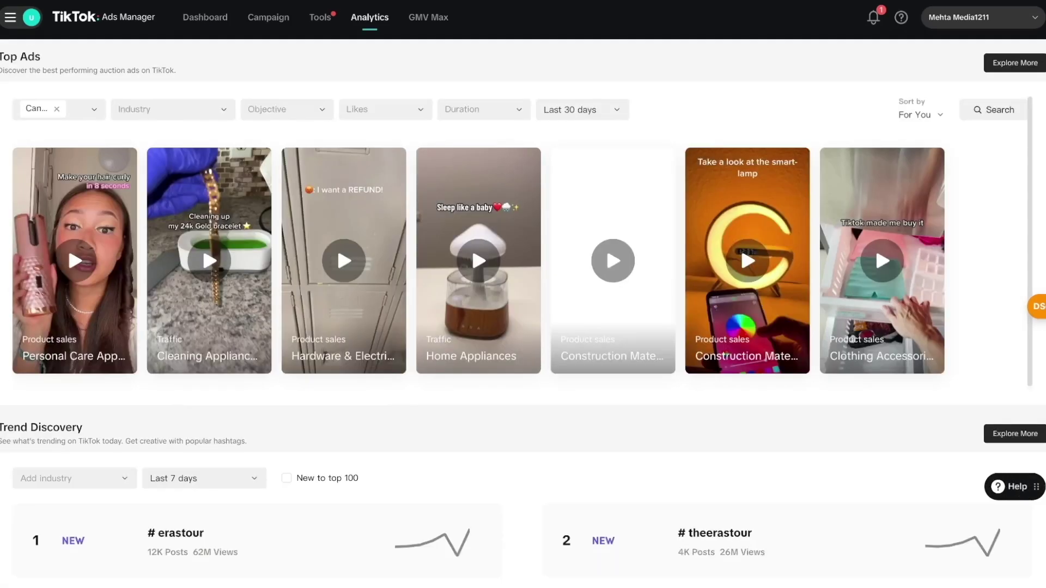
{"action": "mouse_move", "coordinate": [496, 364]}
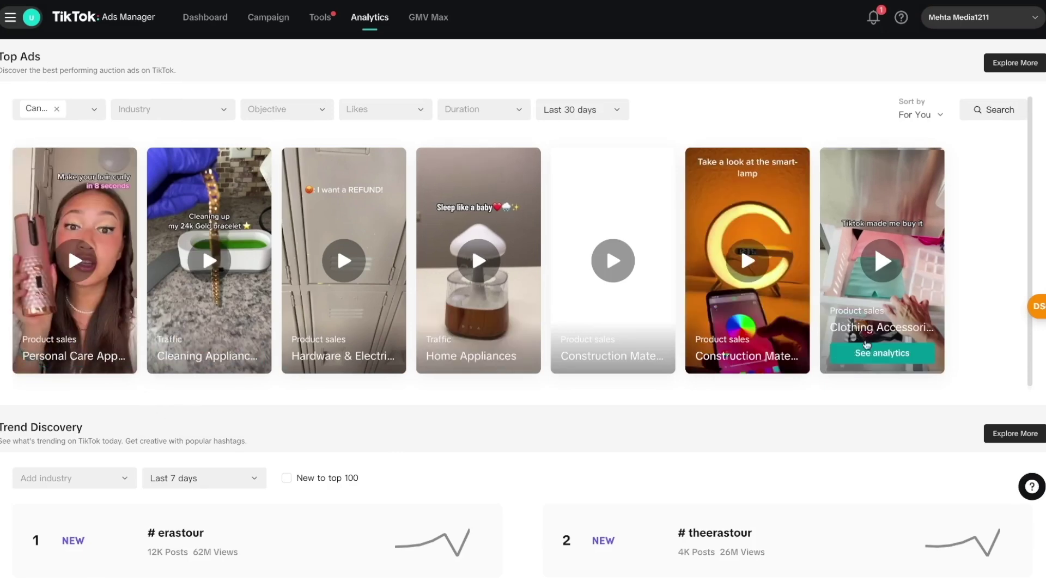
{"action": "mouse_move", "coordinate": [733, 265]}
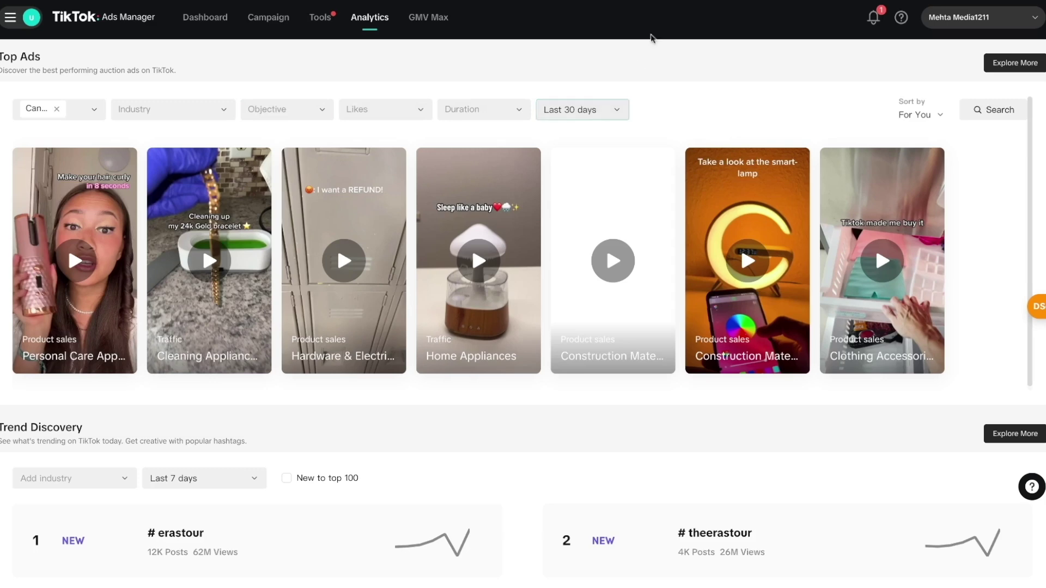
{"action": "left_click", "coordinate": [658, 1]}
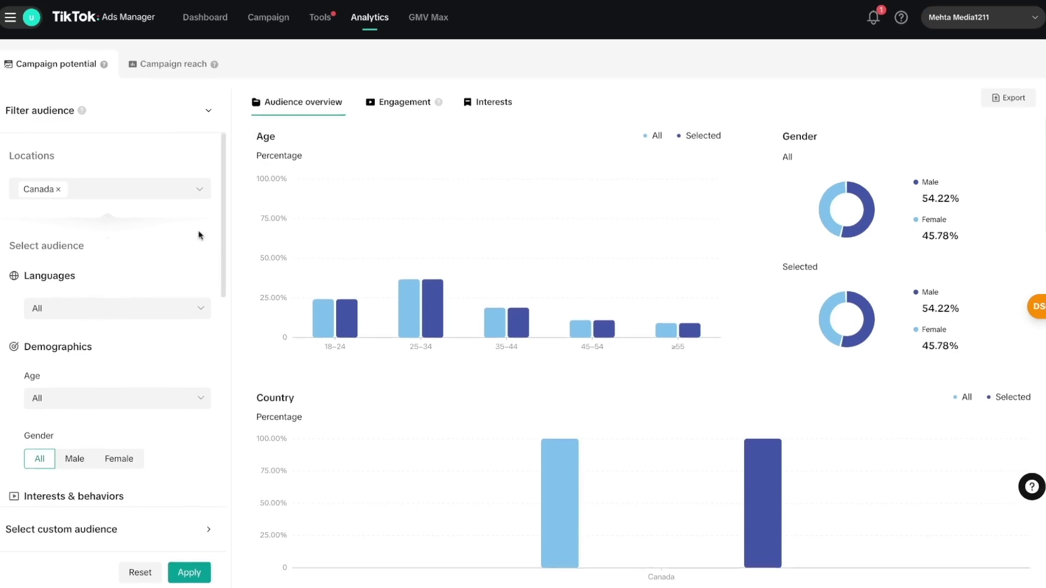
Step: Scroll through the audience filter panel and head back to the Dashboard
{"action": "scroll", "coordinate": [199, 235], "scroll_direction": "down", "scroll_amount": 5}
{"action": "scroll", "coordinate": [199, 235], "scroll_direction": "up", "scroll_amount": 3}
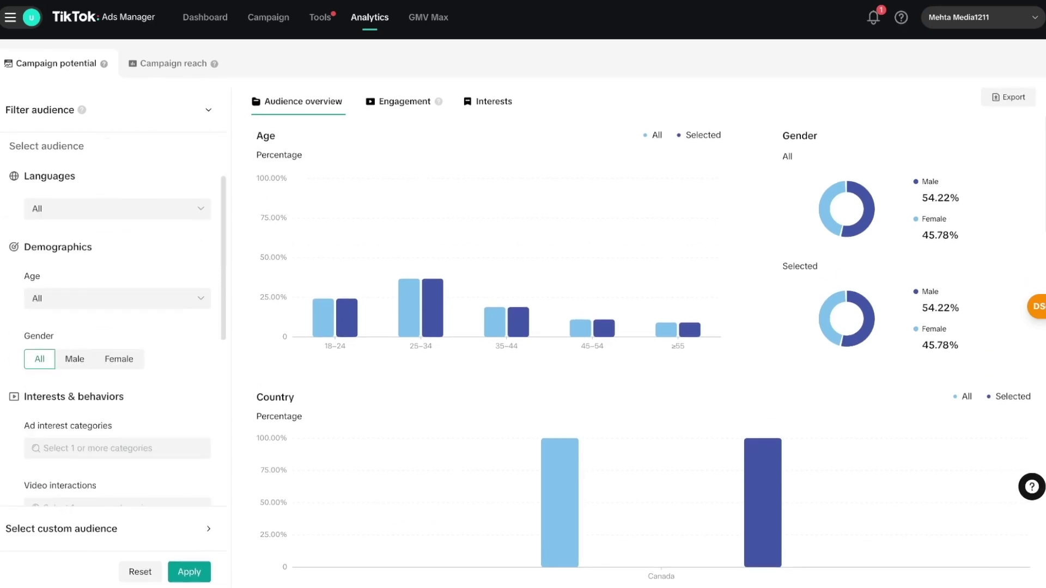
{"action": "scroll", "coordinate": [118, 321], "scroll_direction": "up", "scroll_amount": 1}
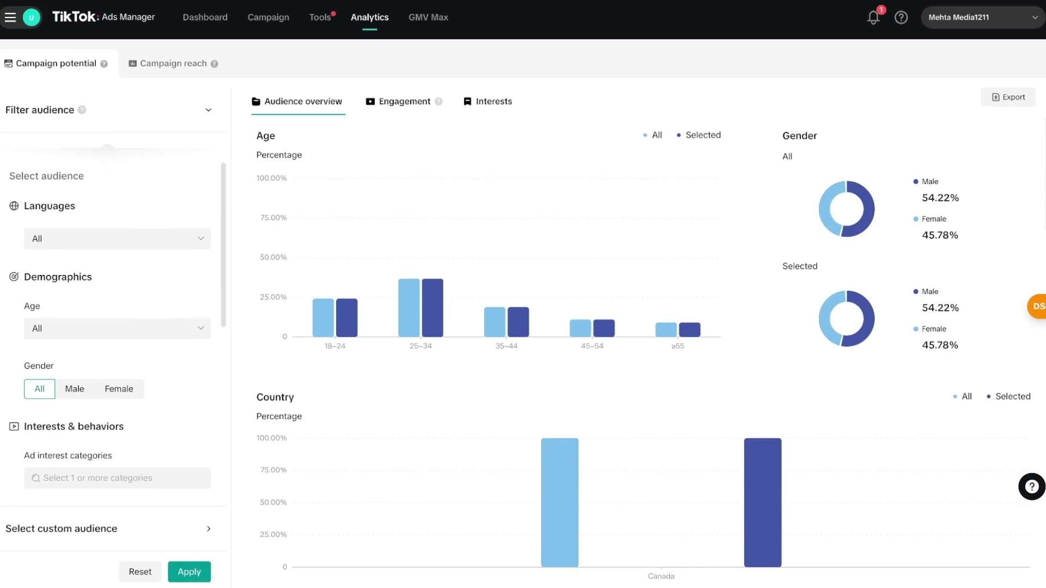
{"action": "mouse_move", "coordinate": [360, 25]}
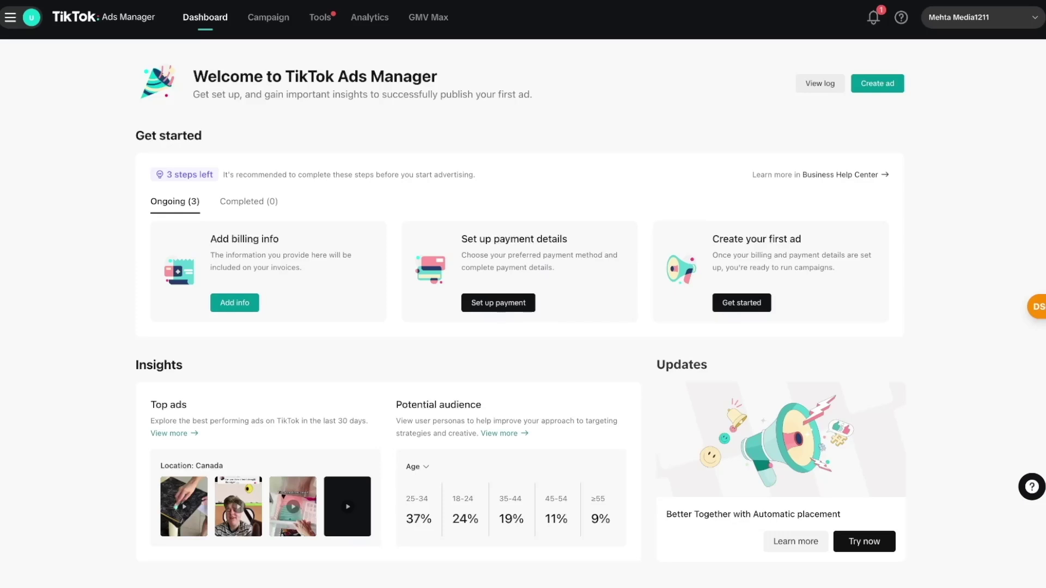
Step: List the draft Website visits North America campaign using the Reach column preset
{"action": "left_click", "coordinate": [279, 19]}
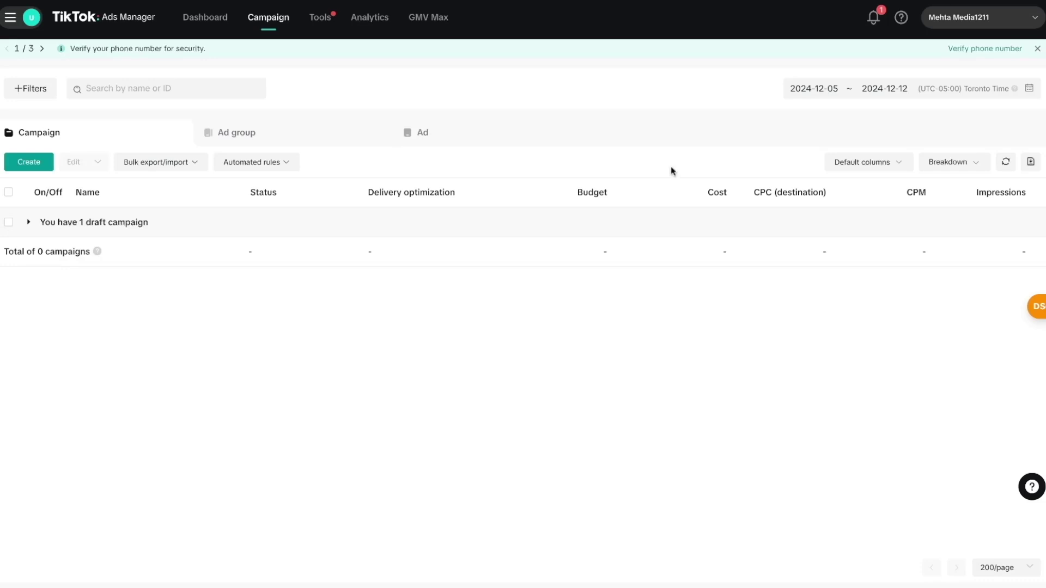
{"action": "left_click", "coordinate": [29, 223]}
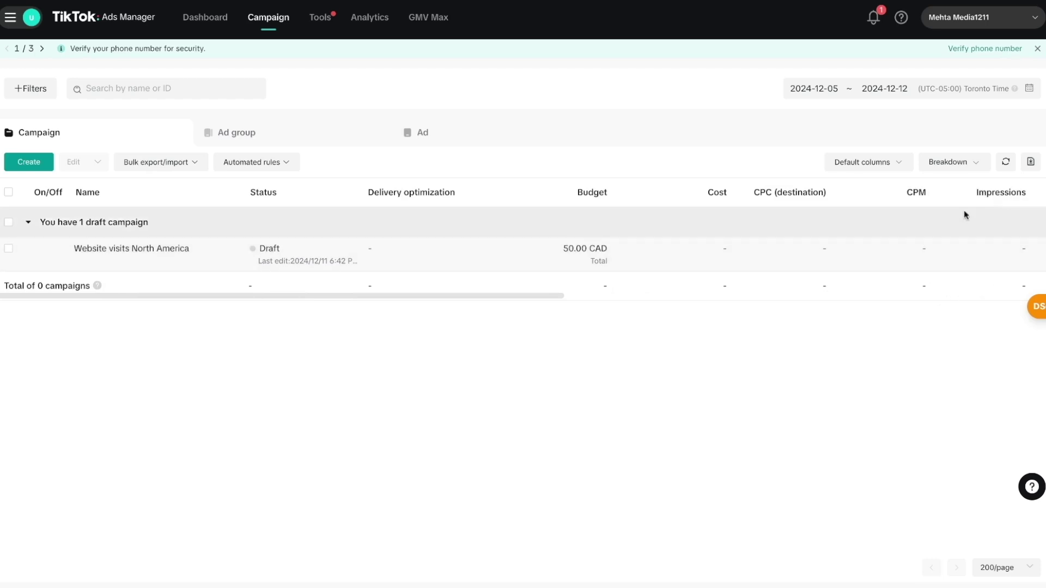
{"action": "left_click", "coordinate": [867, 168]}
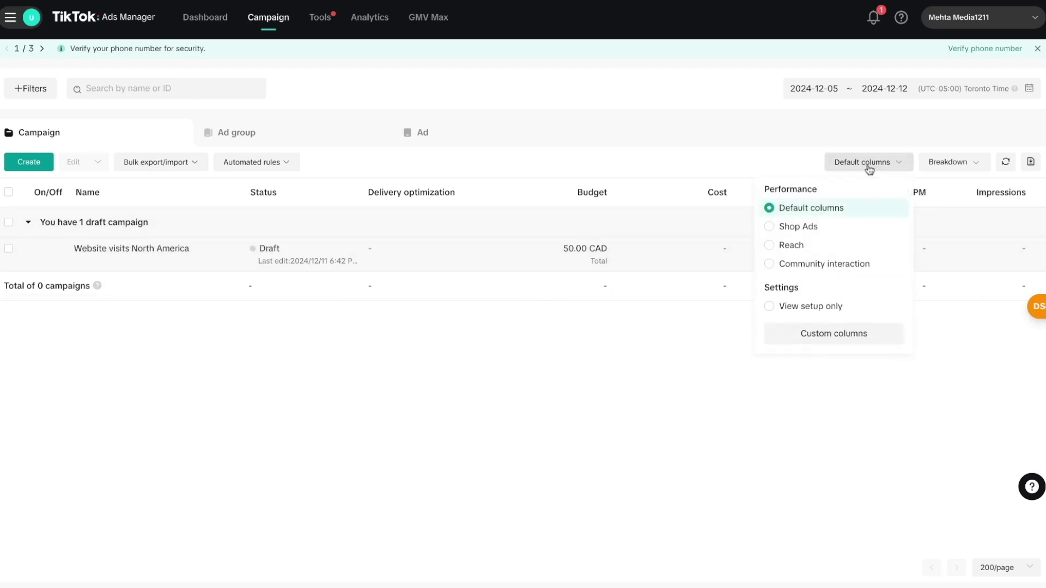
{"action": "left_click", "coordinate": [774, 249]}
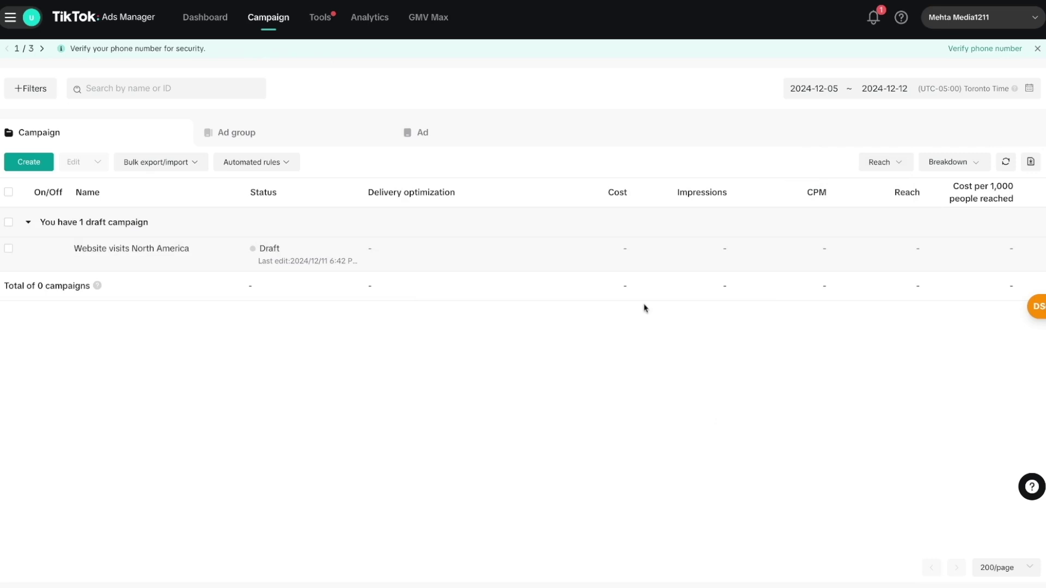
Step: Check the reporting date range without changing it, then create a new campaign
{"action": "left_click", "coordinate": [807, 89]}
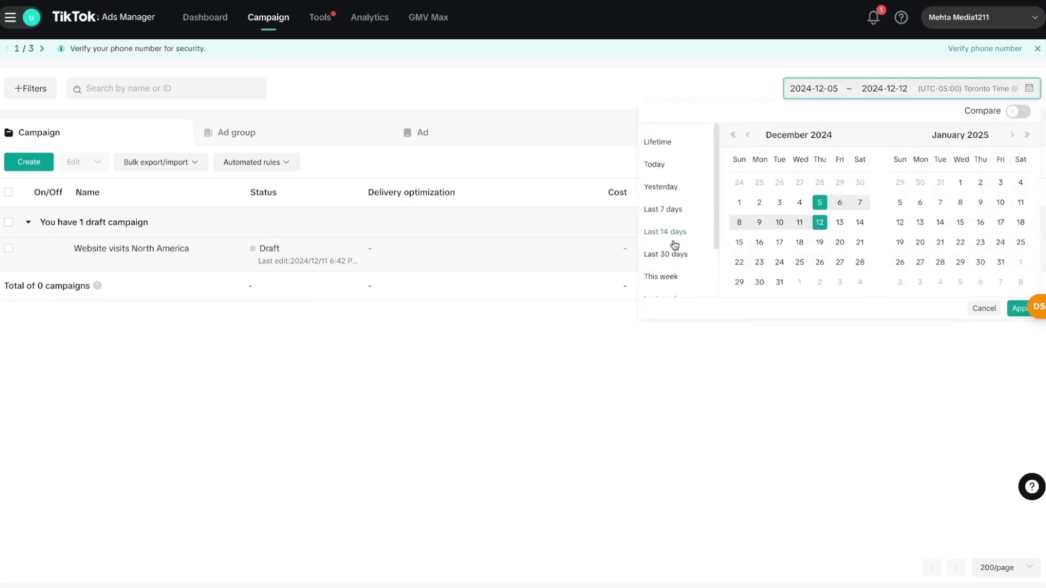
{"action": "scroll", "coordinate": [664, 198], "scroll_direction": "down", "scroll_amount": 2}
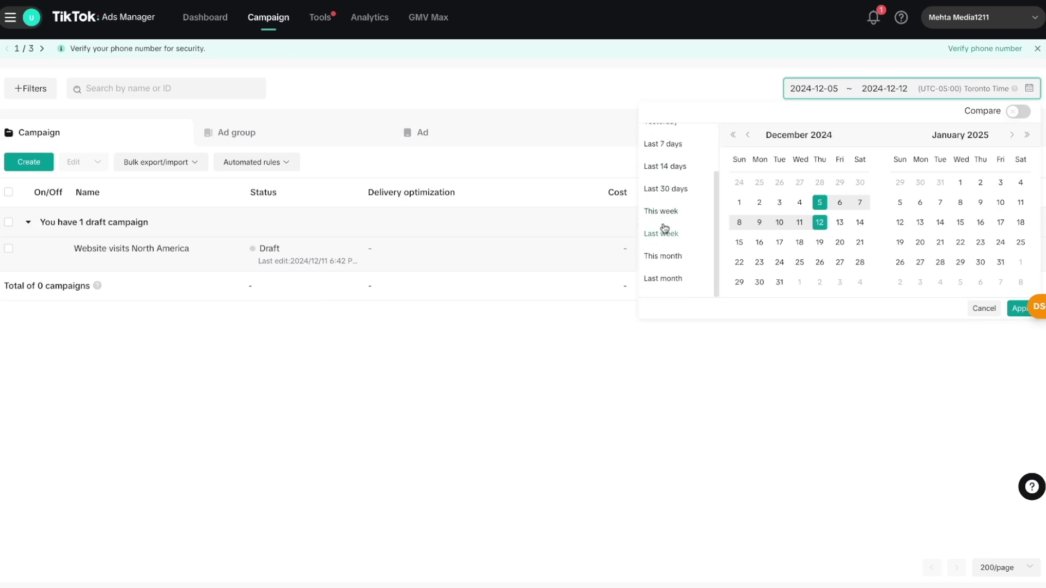
{"action": "scroll", "coordinate": [665, 207], "scroll_direction": "up", "scroll_amount": 1}
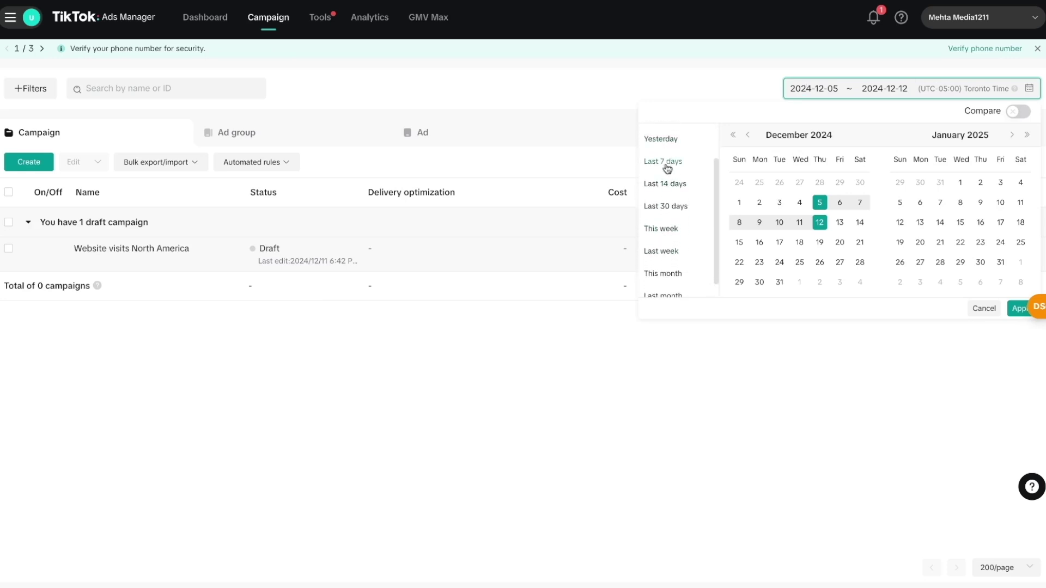
{"action": "left_click", "coordinate": [639, 372]}
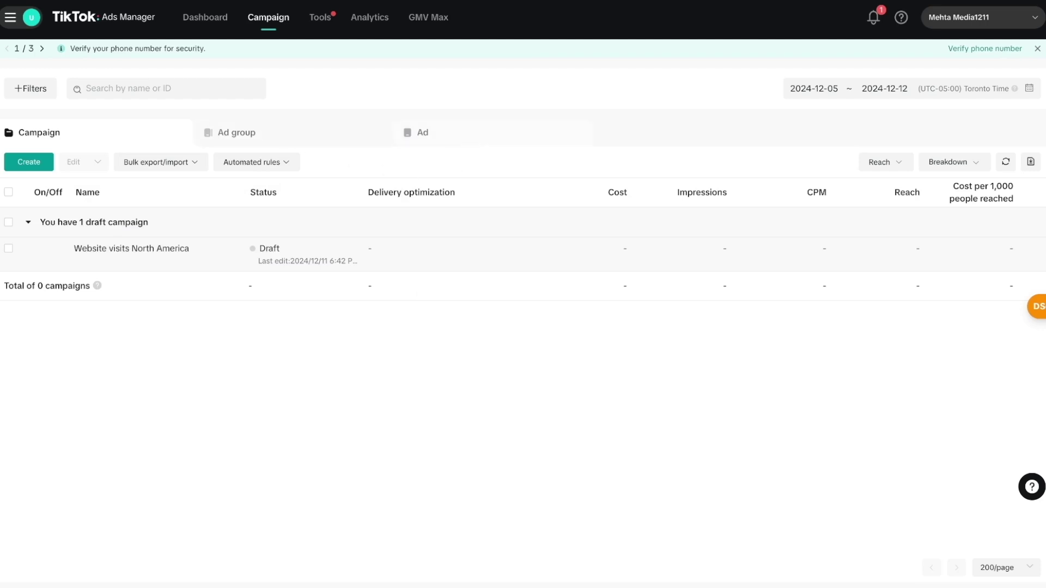
{"action": "left_click", "coordinate": [32, 162]}
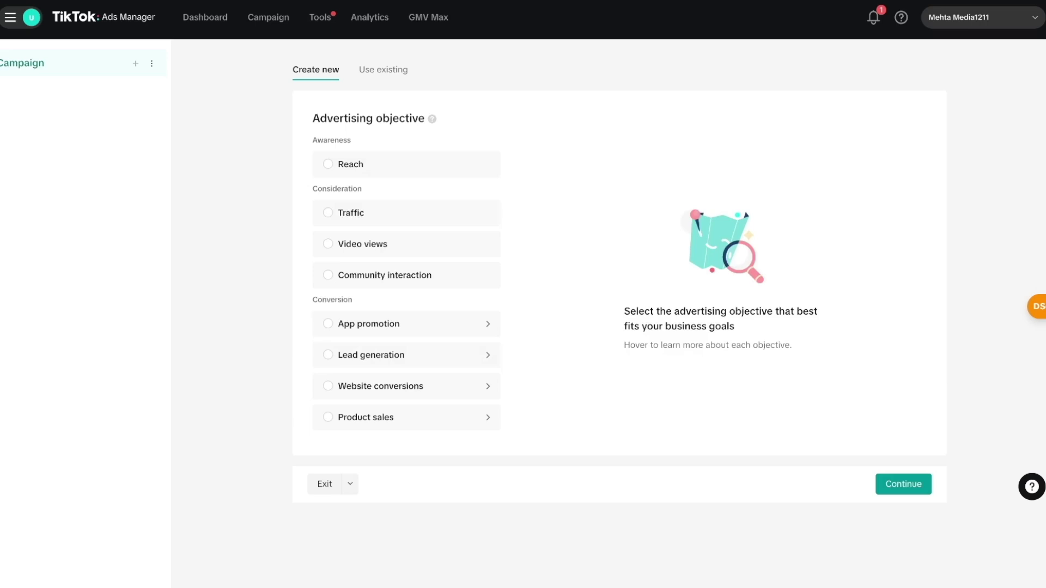
Step: Set the objective to Traffic and name the campaign 'Watch - NA'
{"action": "left_click", "coordinate": [351, 212]}
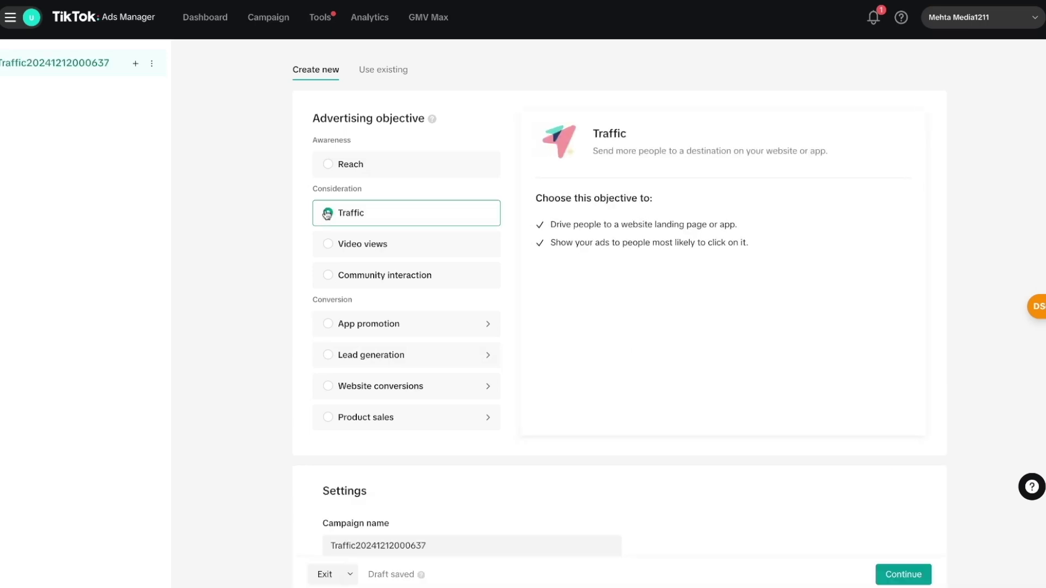
{"action": "scroll", "coordinate": [273, 439], "scroll_direction": "down", "scroll_amount": 2}
{"action": "double_click", "coordinate": [364, 421]}
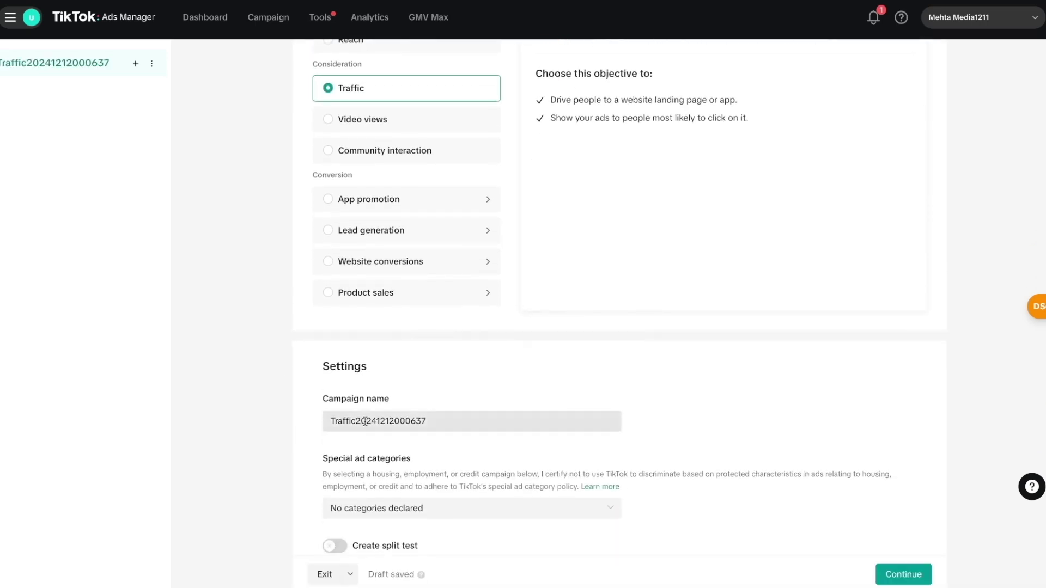
{"action": "key", "text": "BackSpace"}
{"action": "type", "text": "Wa"}
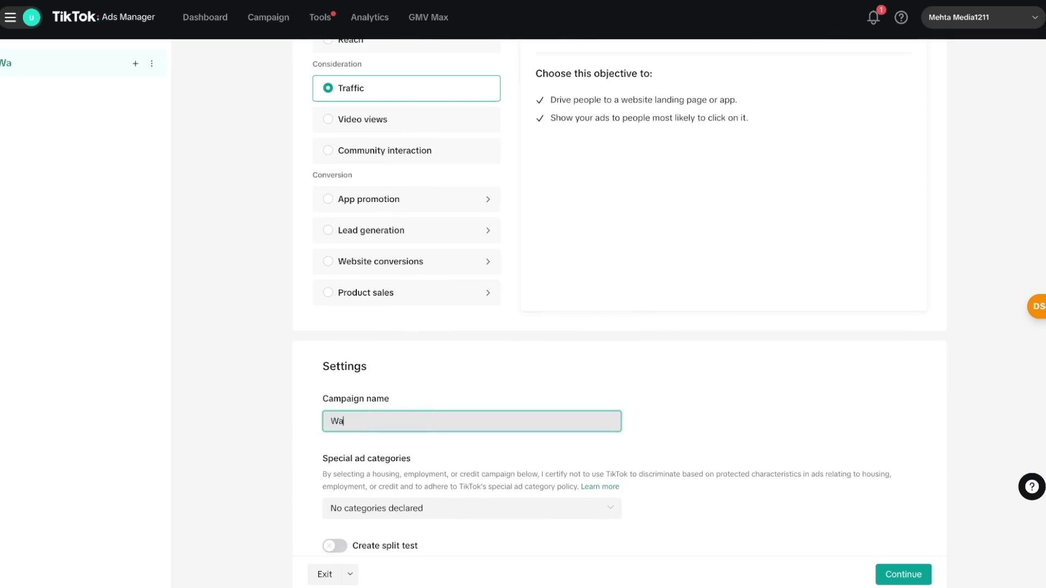
{"action": "type", "text": "tch - NA"}
Step: Leave Special ad categories with none declared
{"action": "scroll", "coordinate": [258, 485], "scroll_direction": "down", "scroll_amount": 2}
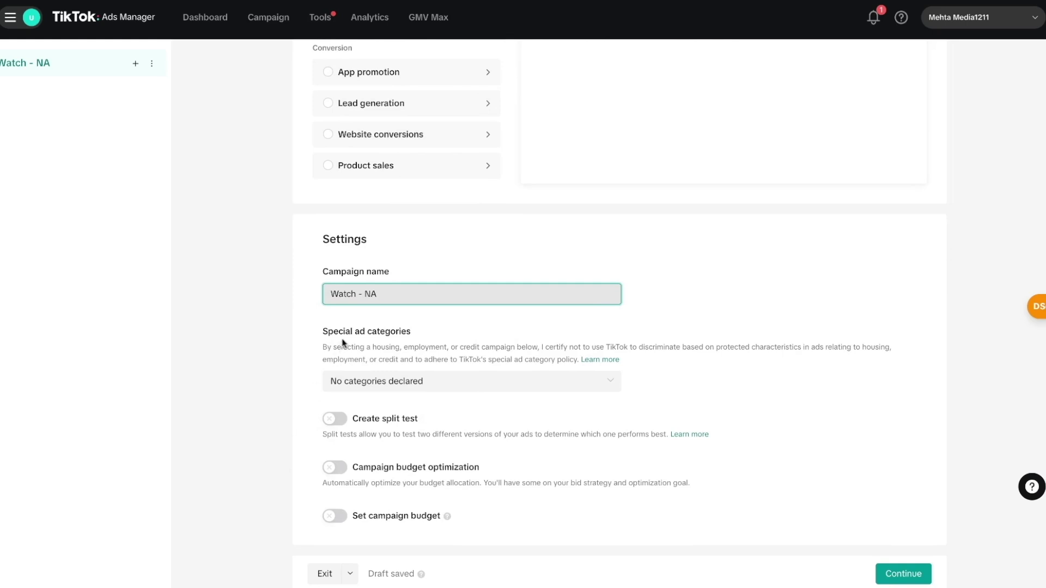
{"action": "left_click", "coordinate": [345, 384]}
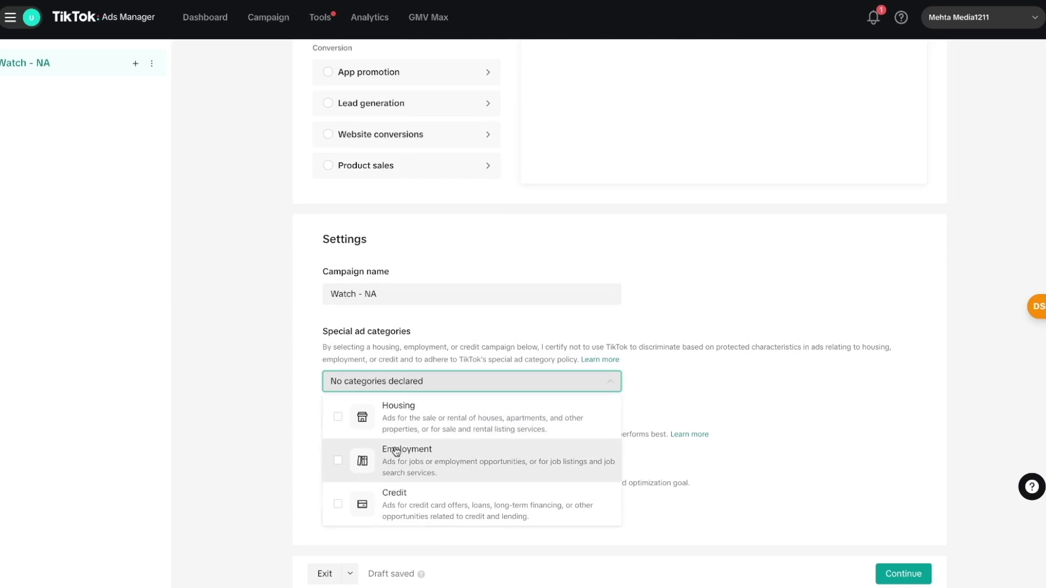
{"action": "left_click", "coordinate": [273, 399]}
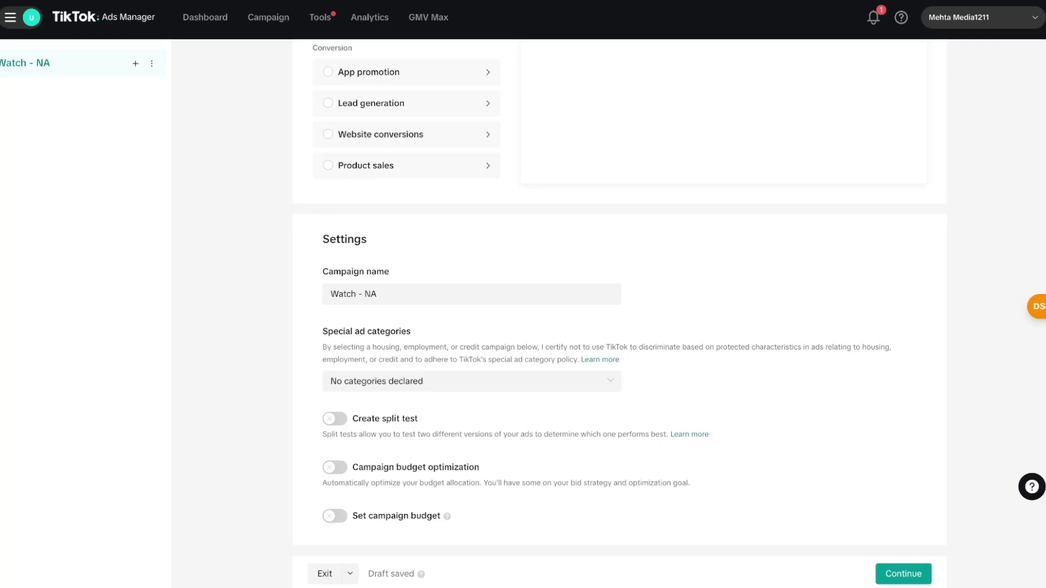
Step: Leave campaign budget optimization off and continue to the ad group step
{"action": "left_click", "coordinate": [343, 470]}
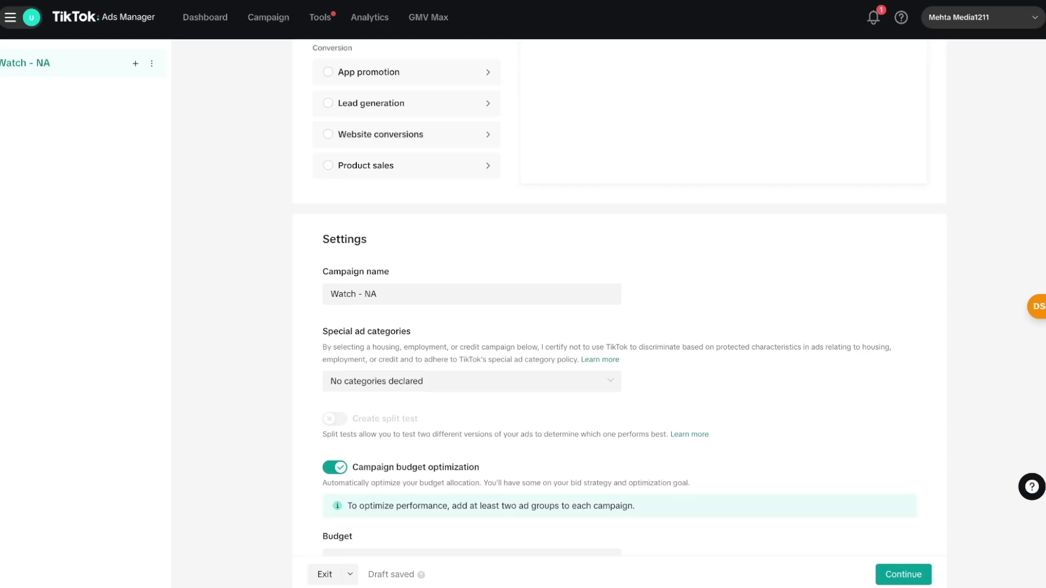
{"action": "left_click", "coordinate": [335, 467]}
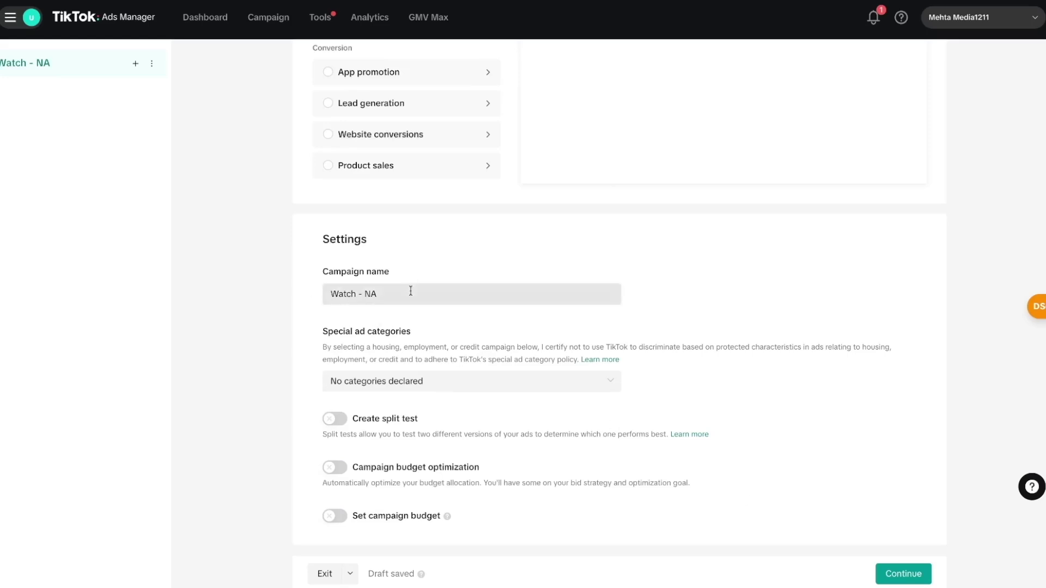
{"action": "left_click", "coordinate": [907, 580]}
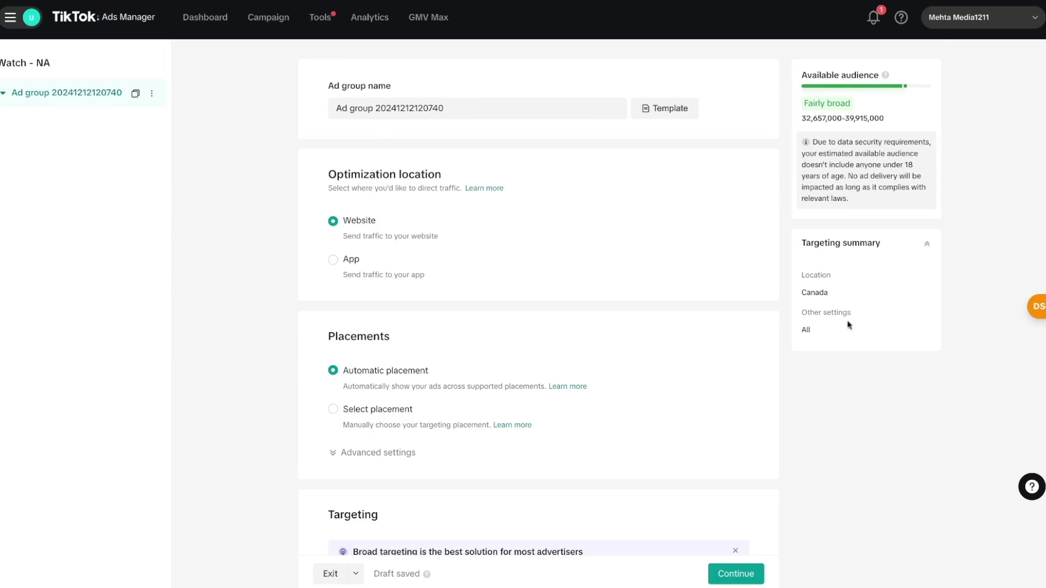
Step: Replace the ad group name with 'Mens watches - NA'
{"action": "triple_click", "coordinate": [445, 109]}
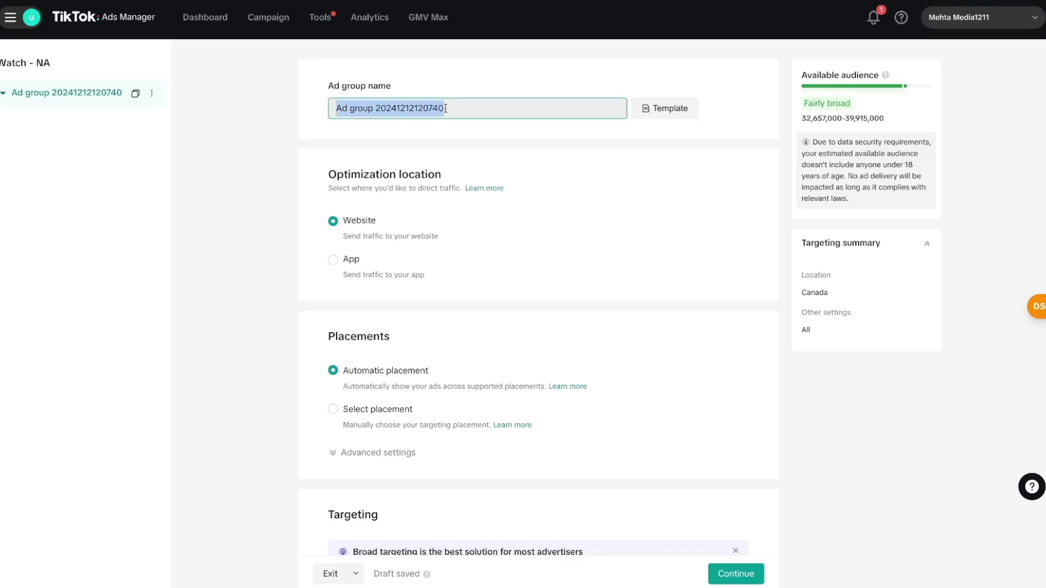
{"action": "type", "text": "Mens watches"}
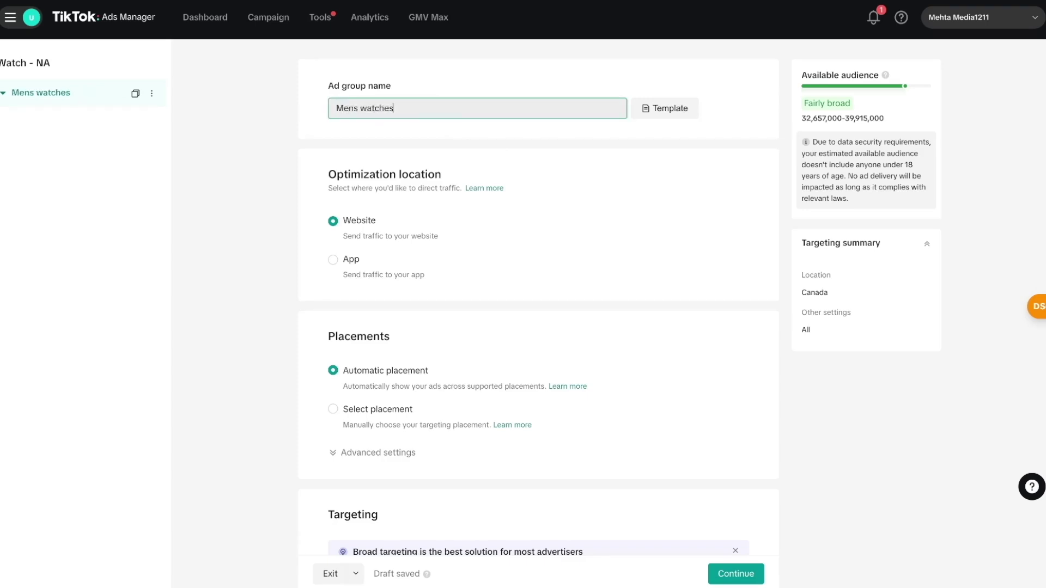
{"action": "type", "text": " - NA"}
{"action": "left_click", "coordinate": [222, 198]}
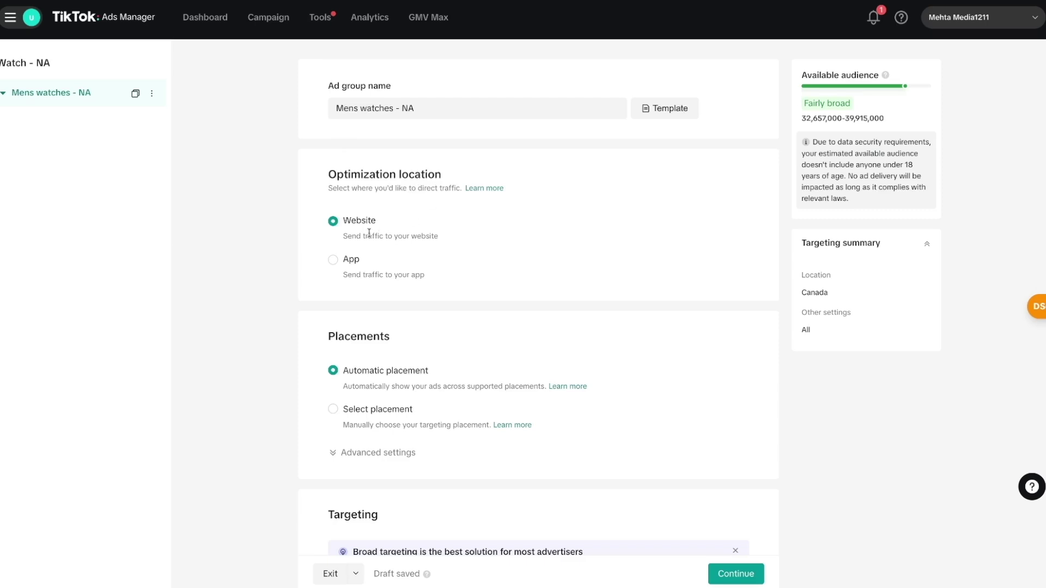
{"action": "scroll", "coordinate": [274, 361], "scroll_direction": "down", "scroll_amount": 3}
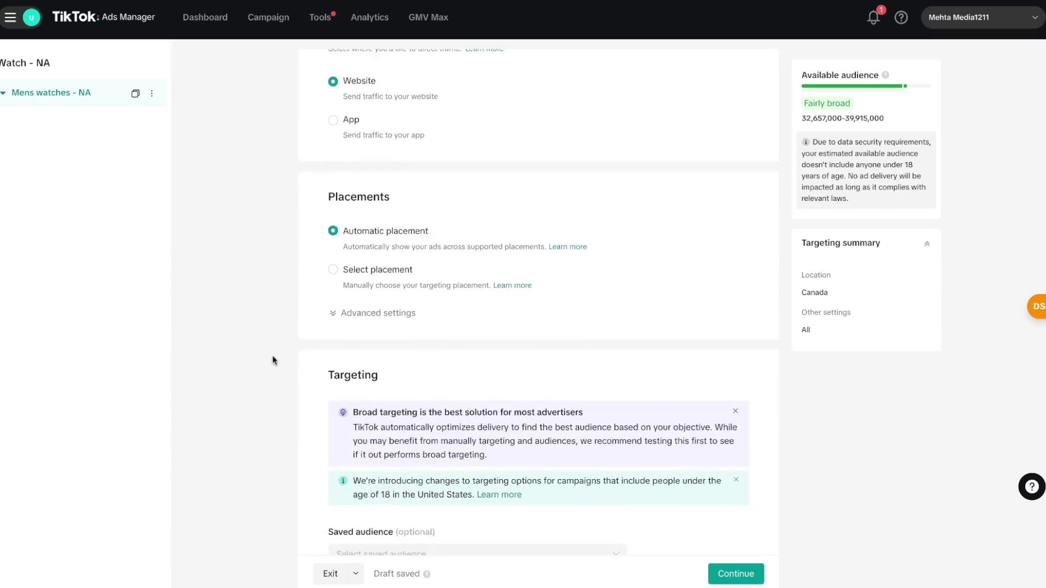
{"action": "scroll", "coordinate": [274, 360], "scroll_direction": "down", "scroll_amount": 2}
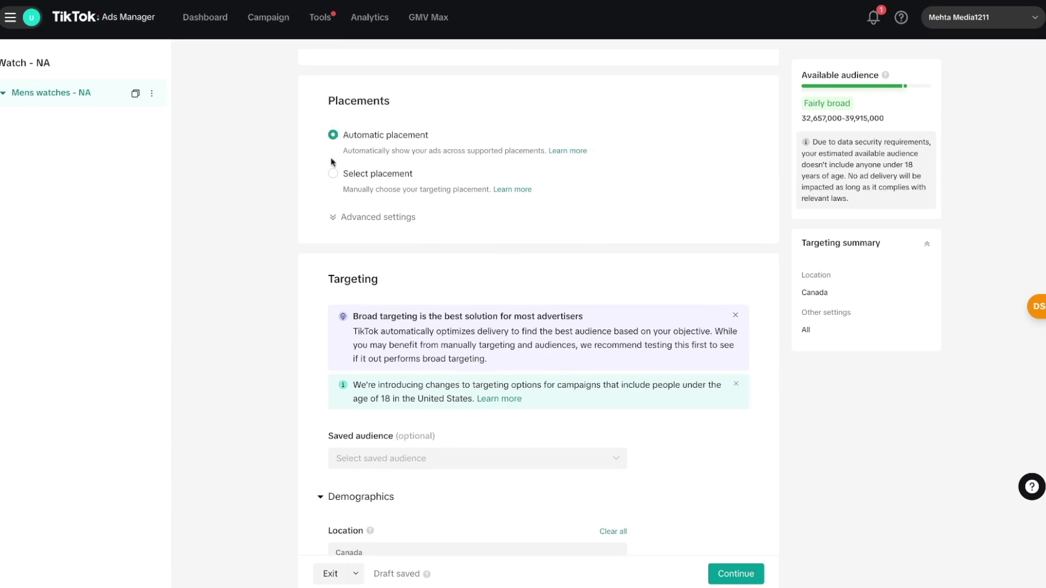
Step: Switch to Select placement and uncheck Global App Bundle and Pangle, leaving TikTok only
{"action": "left_click", "coordinate": [333, 174]}
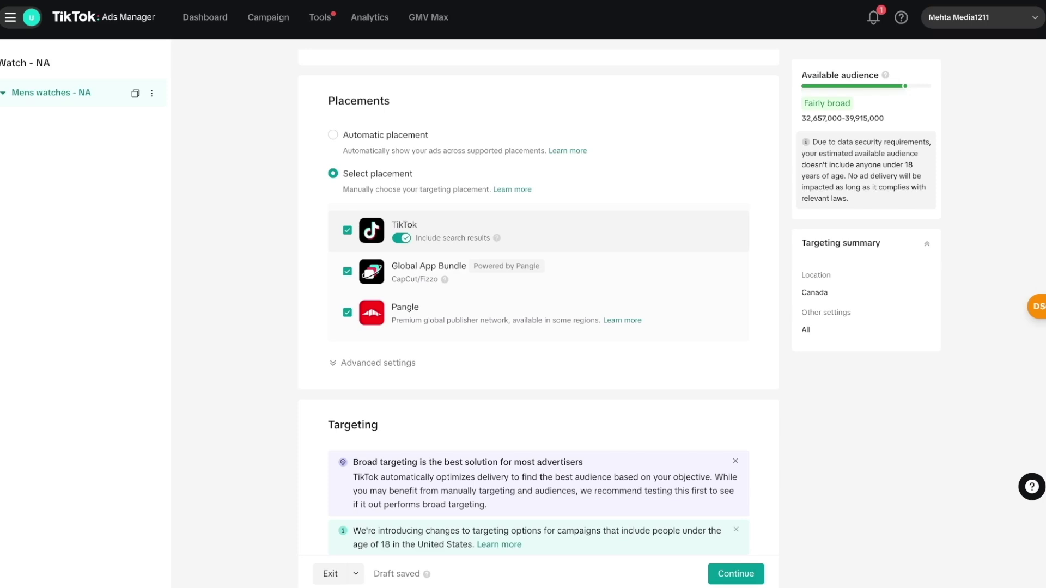
{"action": "left_click", "coordinate": [347, 271]}
{"action": "left_click", "coordinate": [348, 314]}
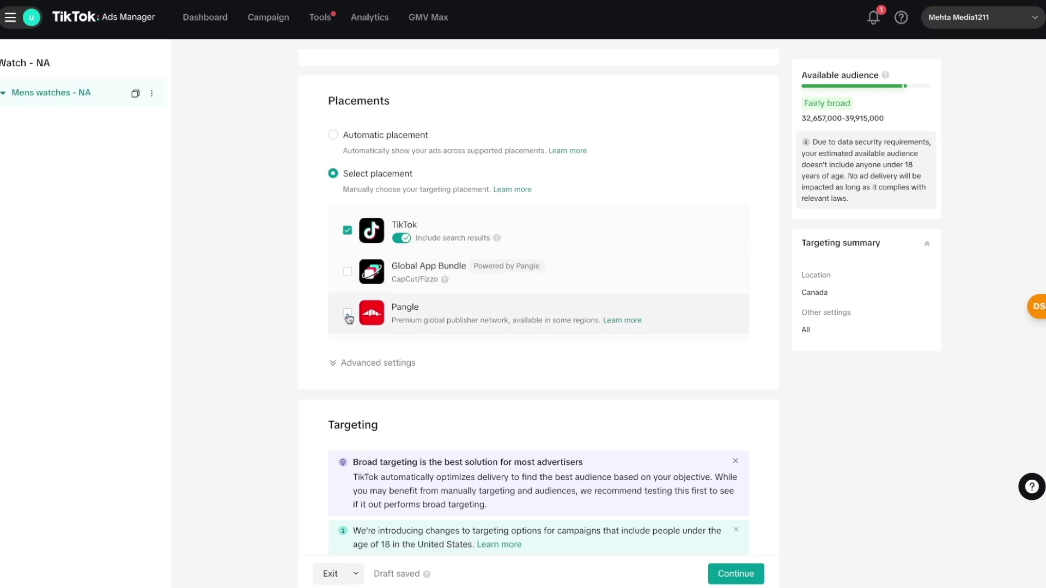
Step: Turn off Allow video download in the advanced placement settings
{"action": "left_click", "coordinate": [368, 365]}
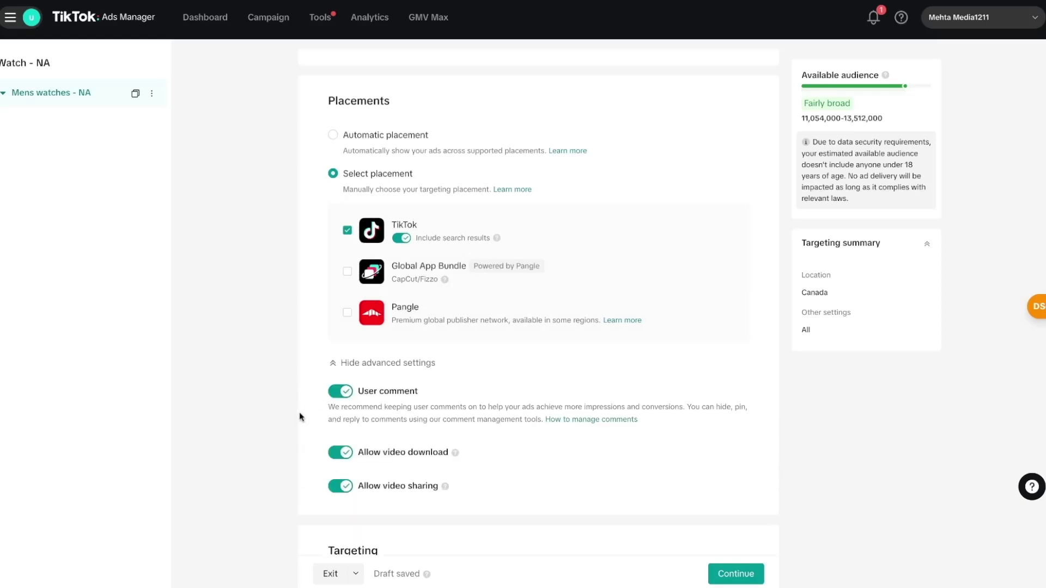
{"action": "scroll", "coordinate": [300, 416], "scroll_direction": "down", "scroll_amount": 1}
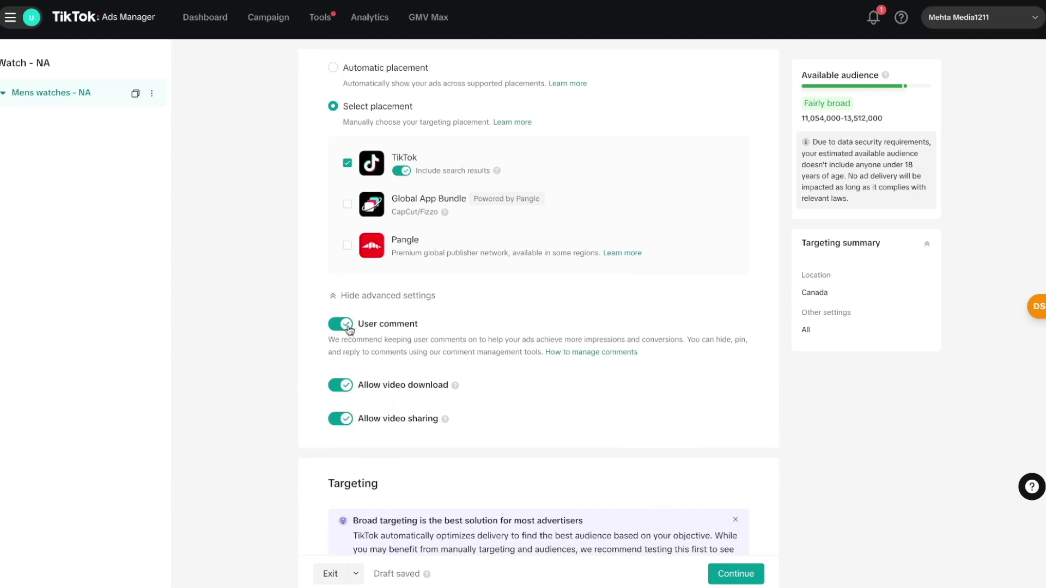
{"action": "left_click", "coordinate": [348, 389]}
{"action": "scroll", "coordinate": [538, 303], "scroll_direction": "down", "scroll_amount": 7}
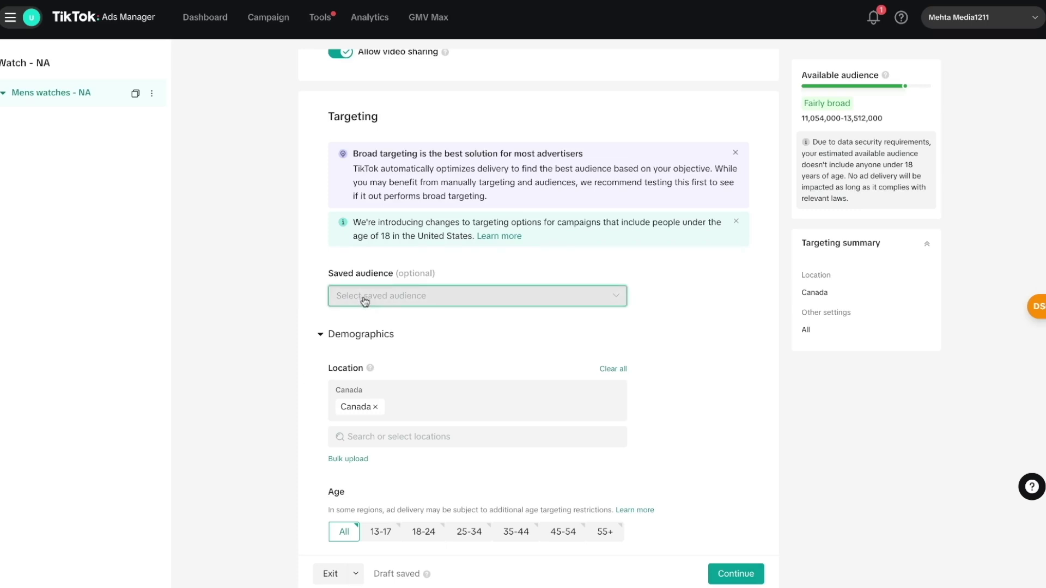
Step: Add United States as a target location alongside Canada
{"action": "scroll", "coordinate": [305, 379], "scroll_direction": "down", "scroll_amount": 1}
{"action": "scroll", "coordinate": [305, 379], "scroll_direction": "down", "scroll_amount": 1}
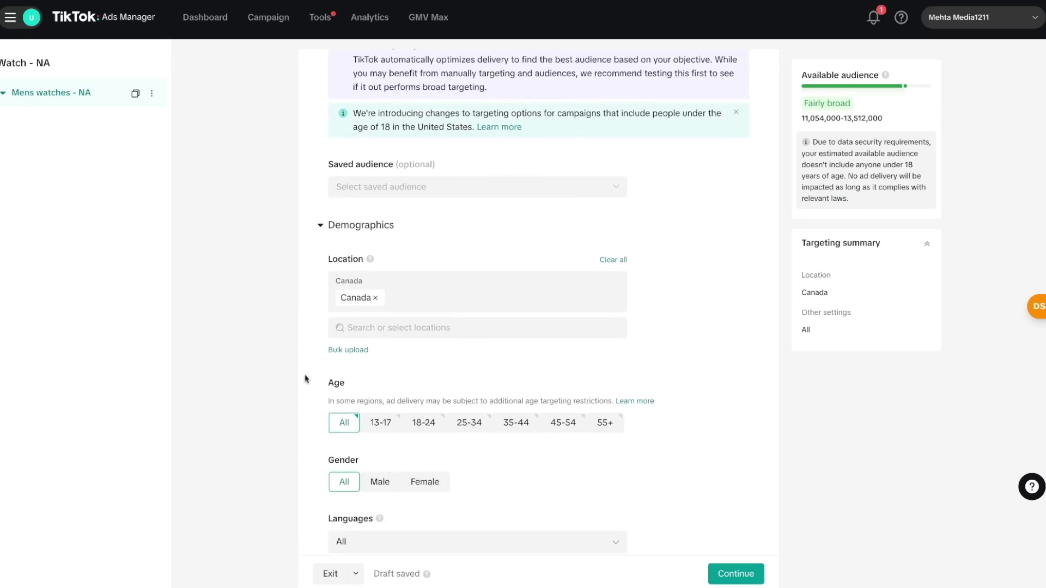
{"action": "left_click", "coordinate": [376, 328]}
{"action": "type", "text": "united"}
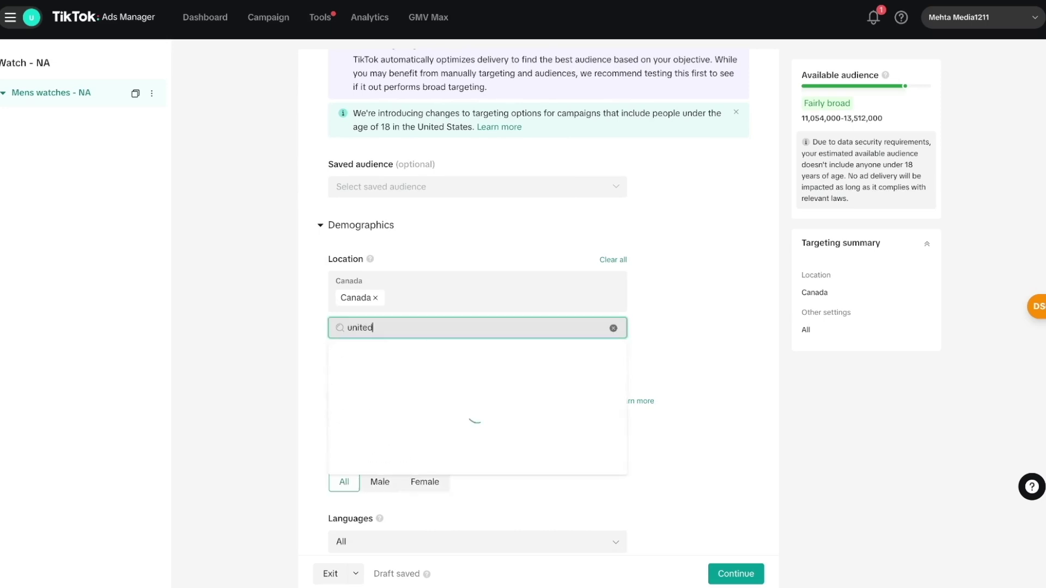
{"action": "type", "text": " s"}
{"action": "left_click", "coordinate": [364, 398]}
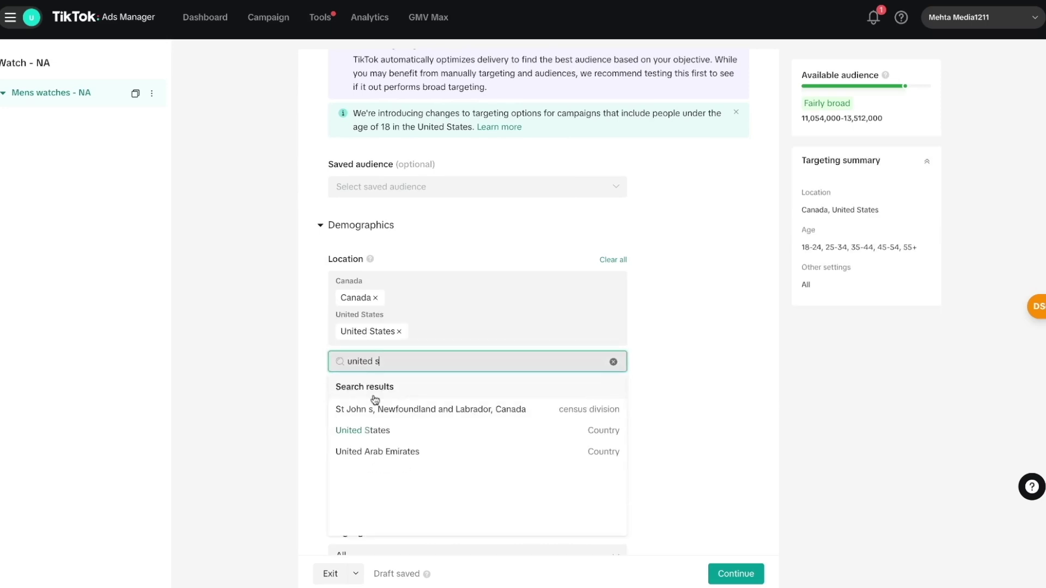
{"action": "left_click", "coordinate": [276, 368]}
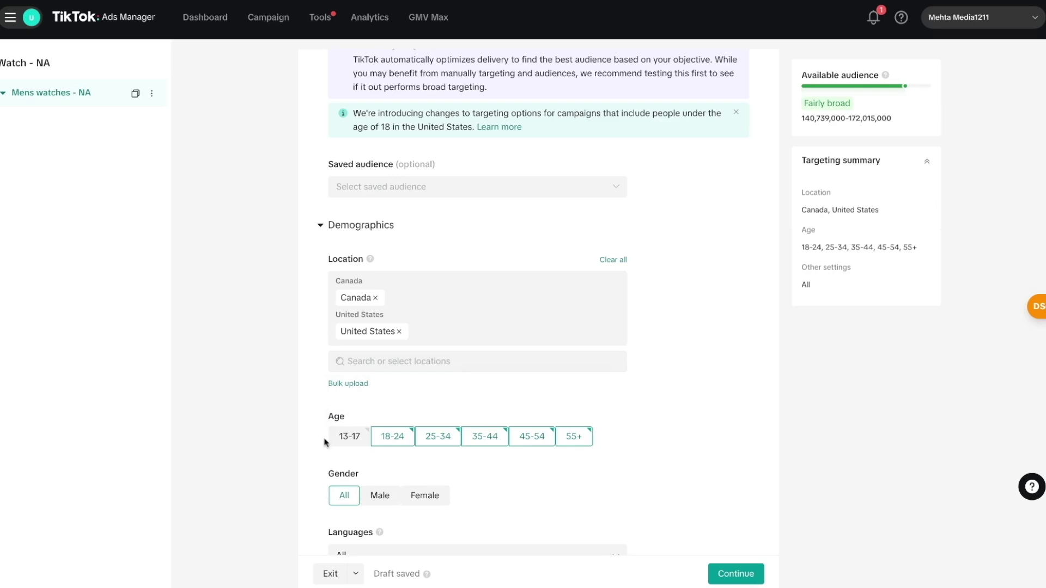
Step: Exclude the 18-24 and 55+ age groups and target males only
{"action": "left_click", "coordinate": [395, 443]}
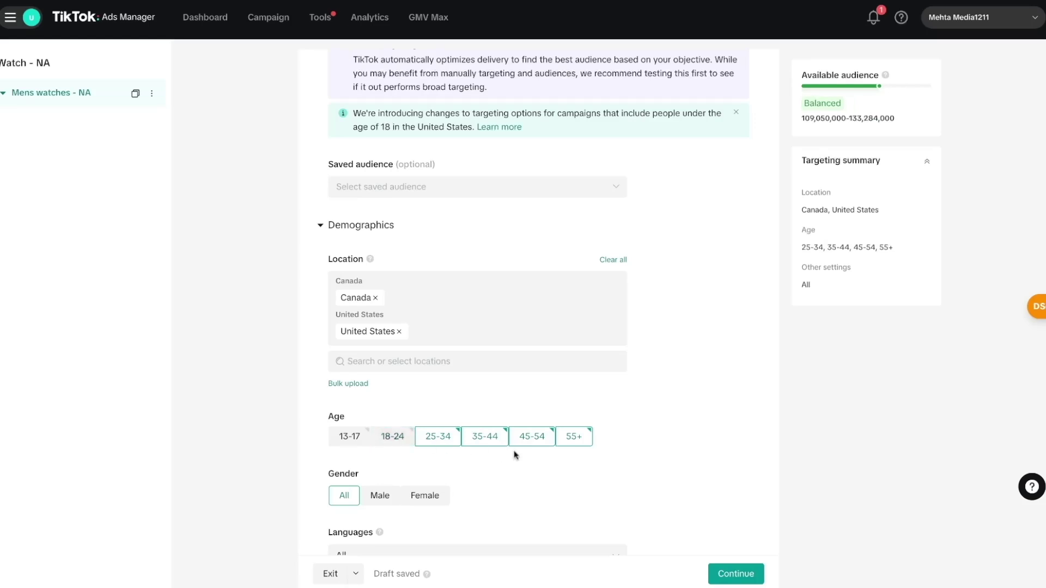
{"action": "left_click", "coordinate": [576, 439]}
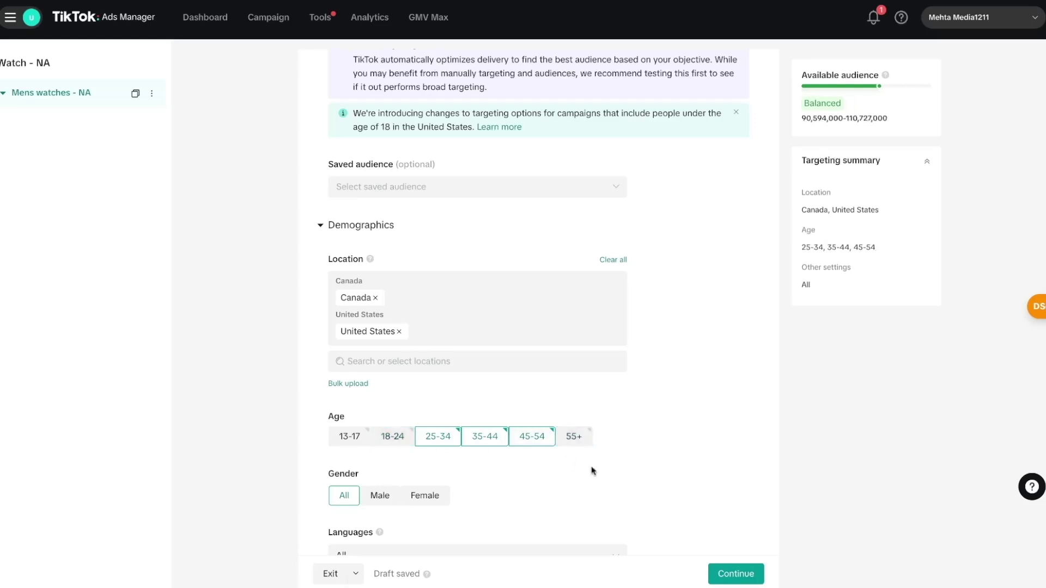
{"action": "left_click", "coordinate": [378, 497]}
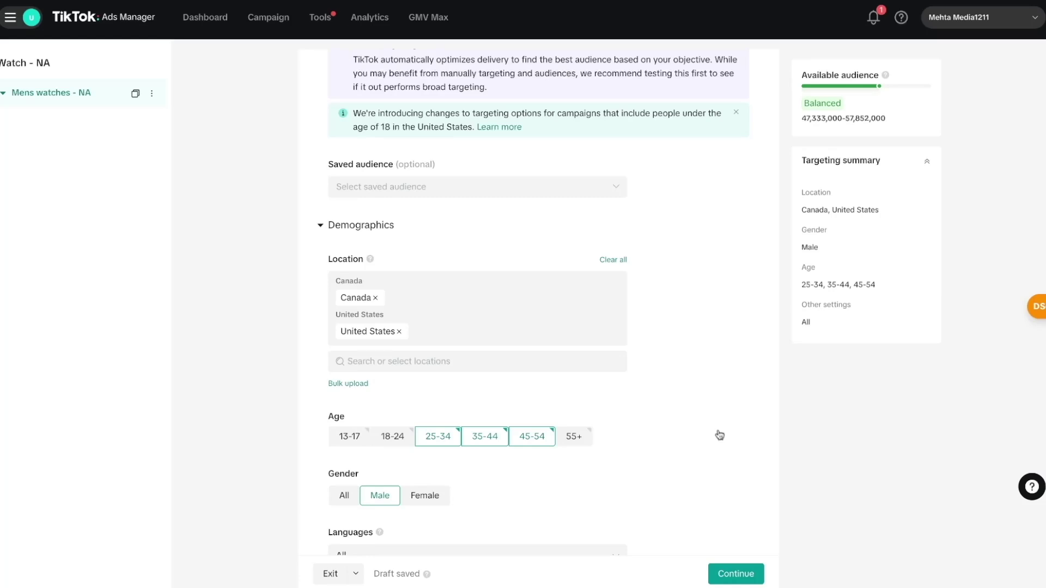
Step: Add English as the target language
{"action": "scroll", "coordinate": [720, 435], "scroll_direction": "down", "scroll_amount": 5}
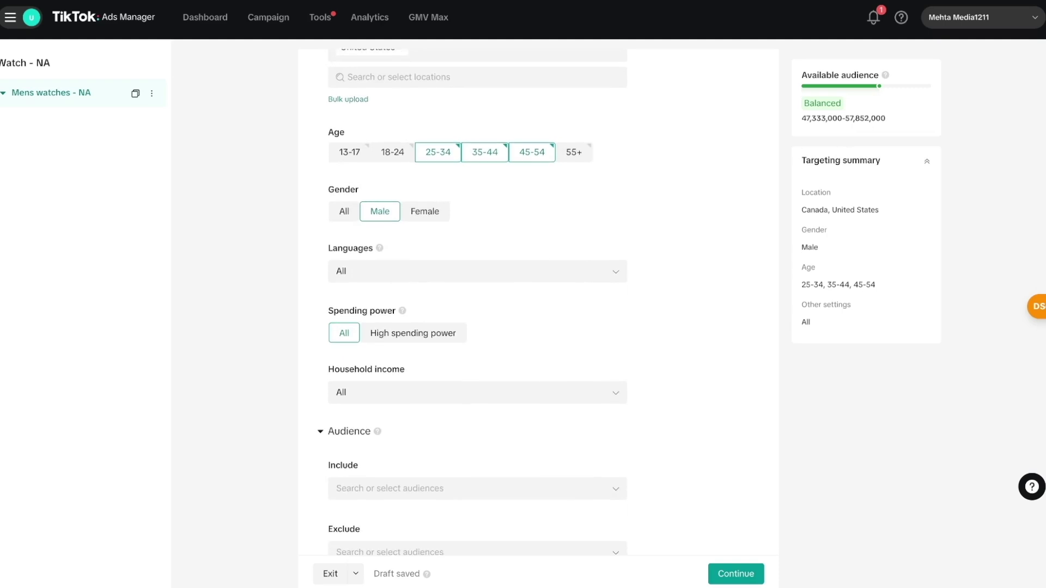
{"action": "left_click", "coordinate": [380, 279]}
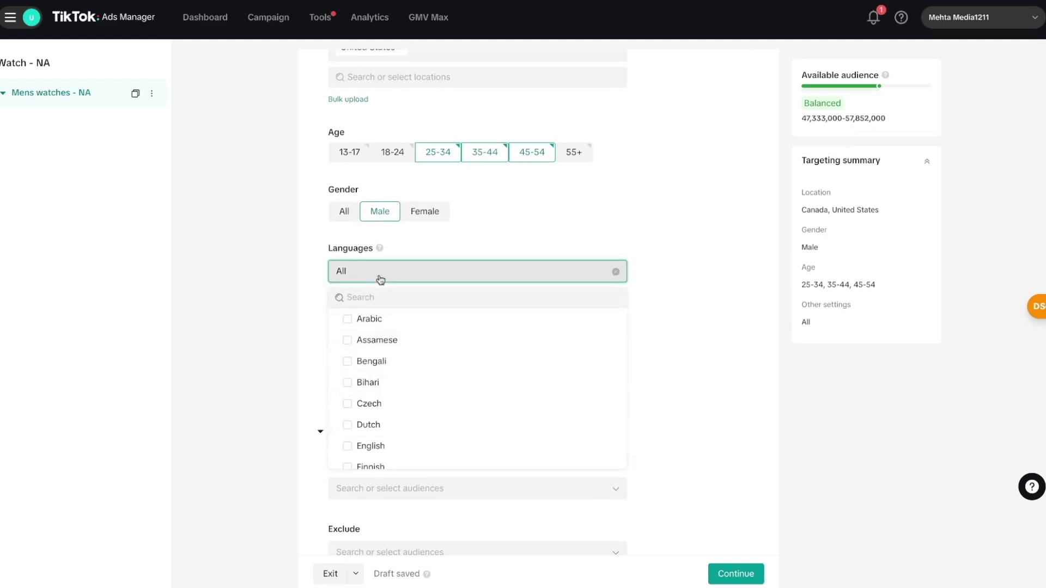
{"action": "scroll", "coordinate": [400, 387], "scroll_direction": "down", "scroll_amount": 1}
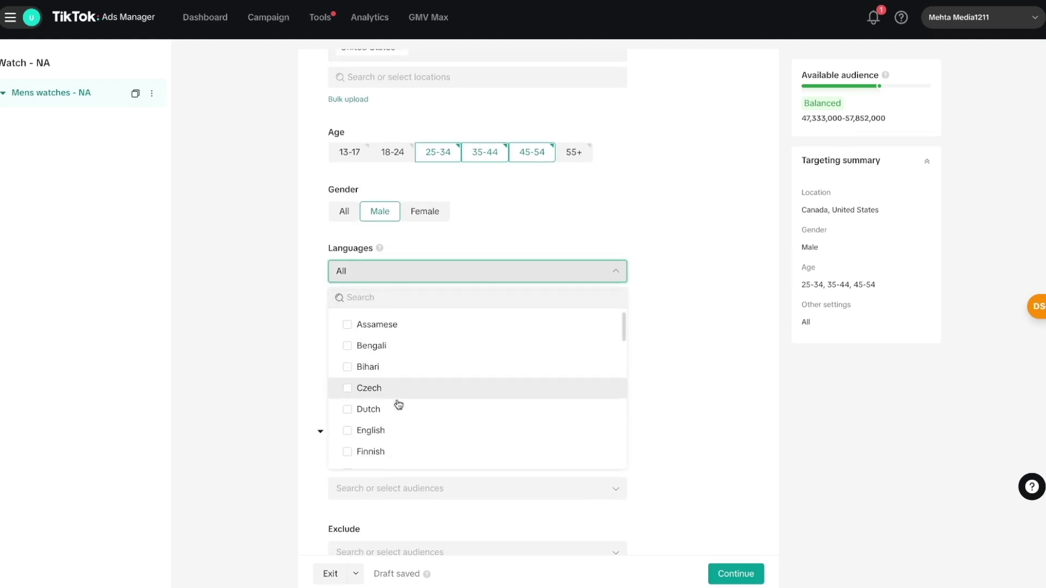
{"action": "left_click", "coordinate": [349, 428]}
{"action": "left_click", "coordinate": [252, 342]}
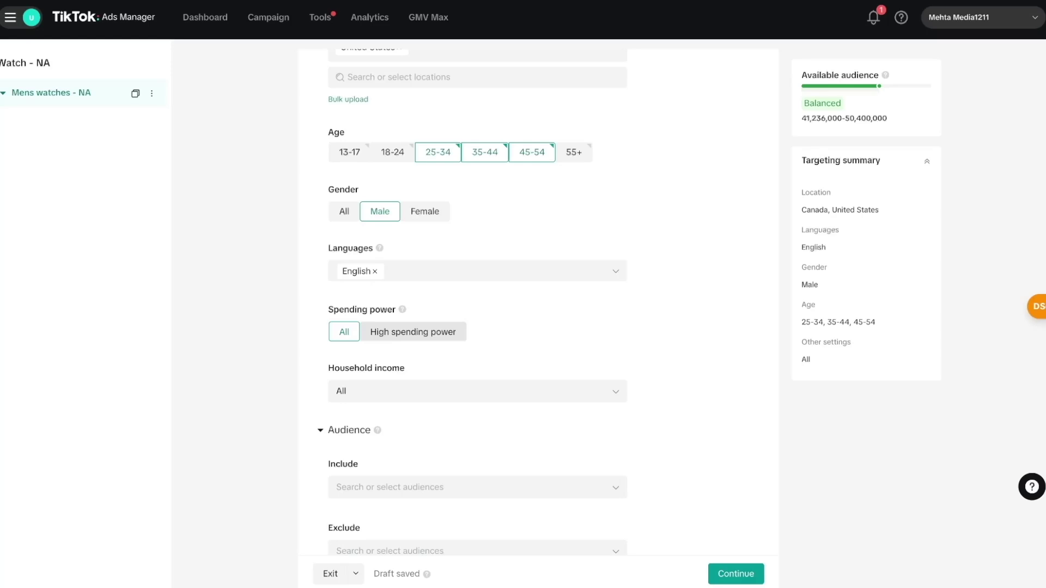
Step: Set Spending power to High spending power and review the household income options
{"action": "left_click", "coordinate": [413, 332]}
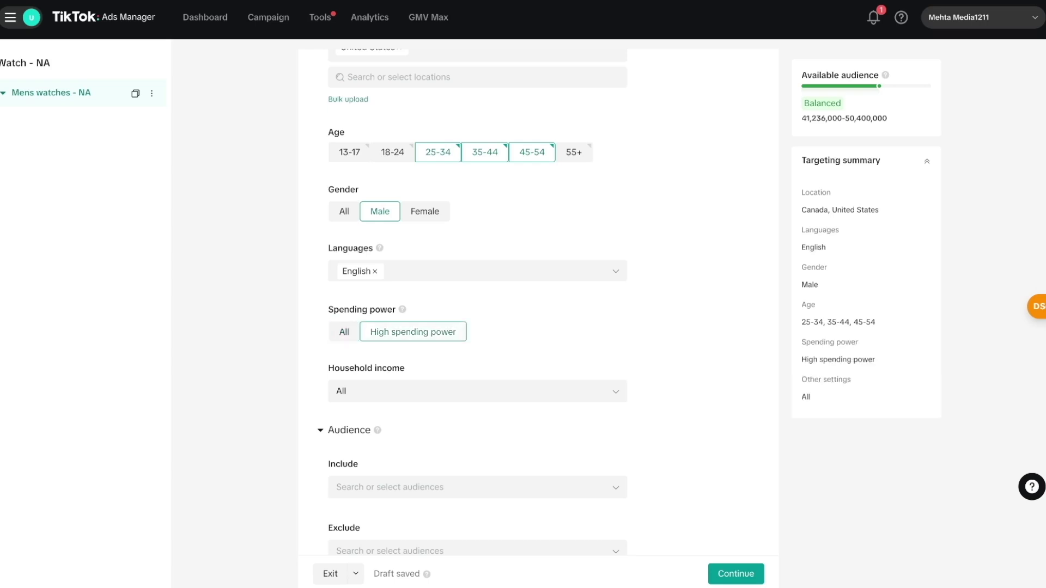
{"action": "scroll", "coordinate": [589, 367], "scroll_direction": "down", "scroll_amount": 1}
{"action": "left_click", "coordinate": [509, 363]}
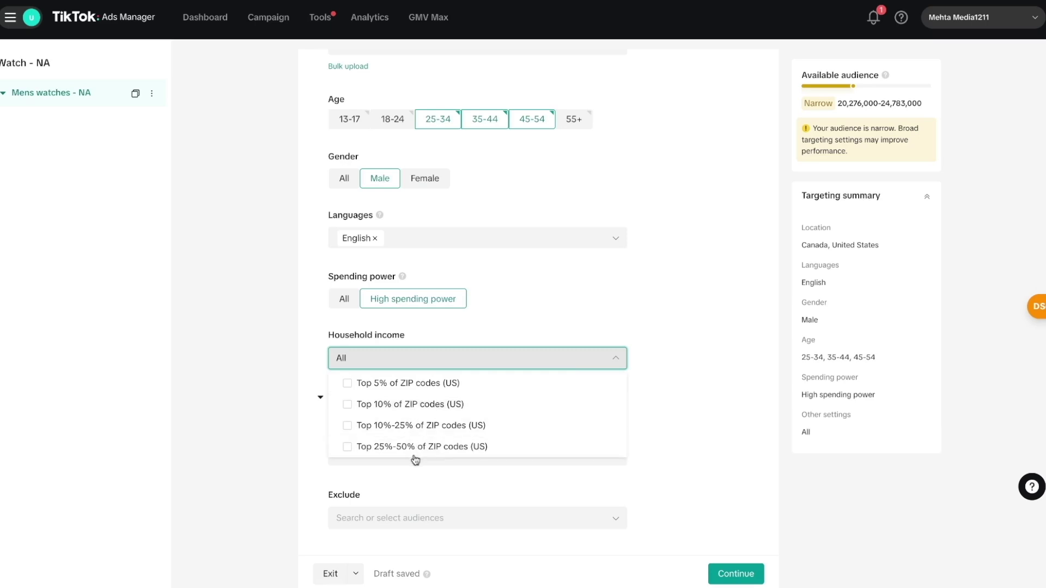
{"action": "scroll", "coordinate": [409, 444], "scroll_direction": "down", "scroll_amount": 1}
{"action": "left_click", "coordinate": [292, 402]}
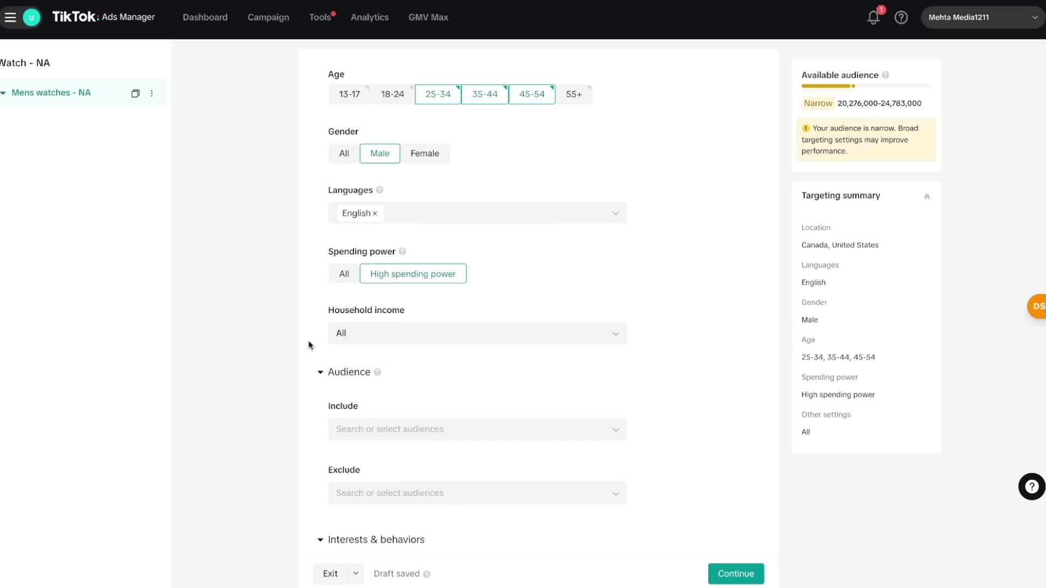
{"action": "scroll", "coordinate": [300, 375], "scroll_direction": "down", "scroll_amount": 2}
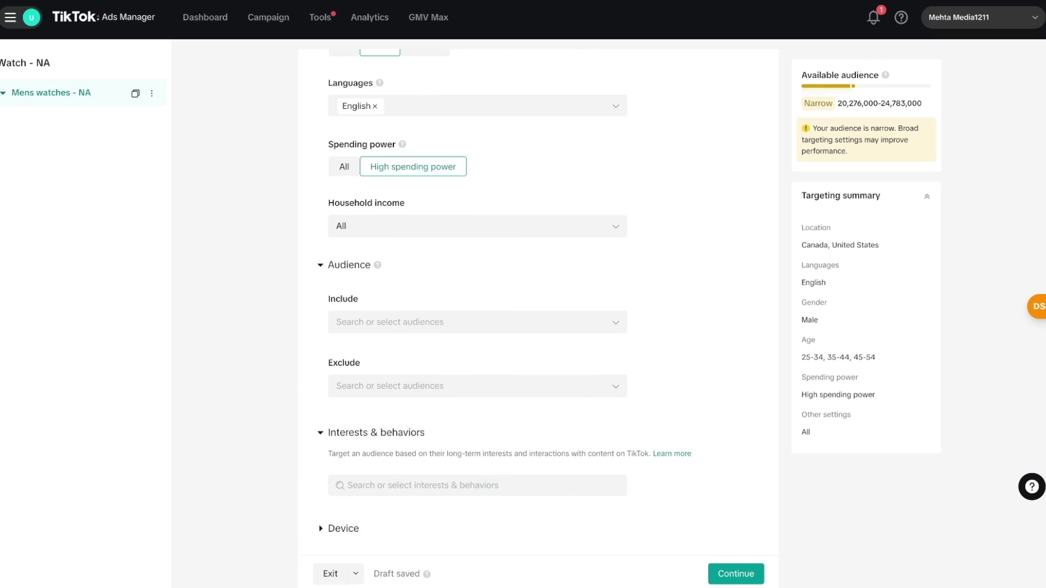
{"action": "left_click", "coordinate": [335, 322]}
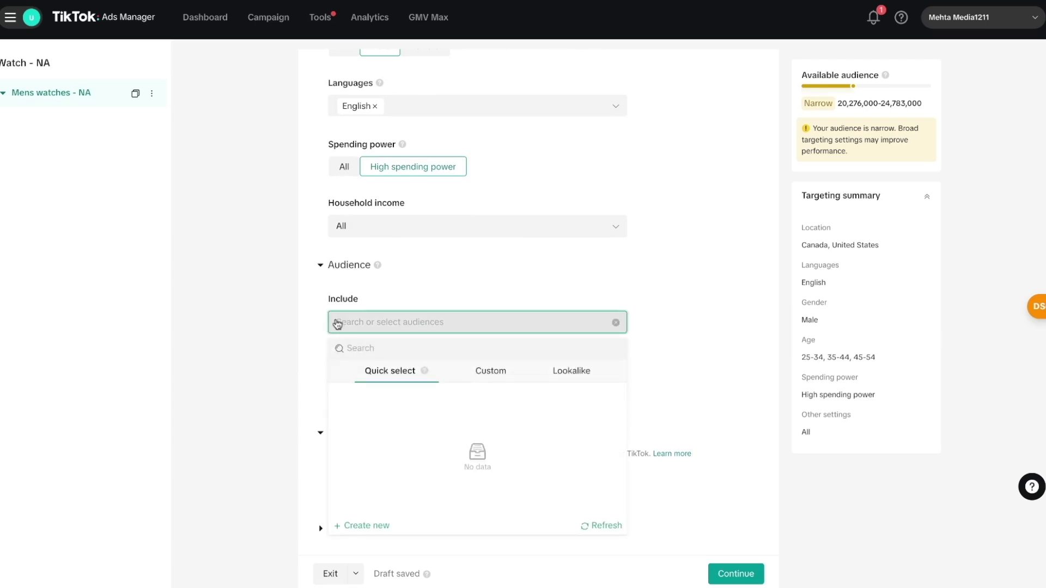
{"action": "left_click", "coordinate": [303, 326]}
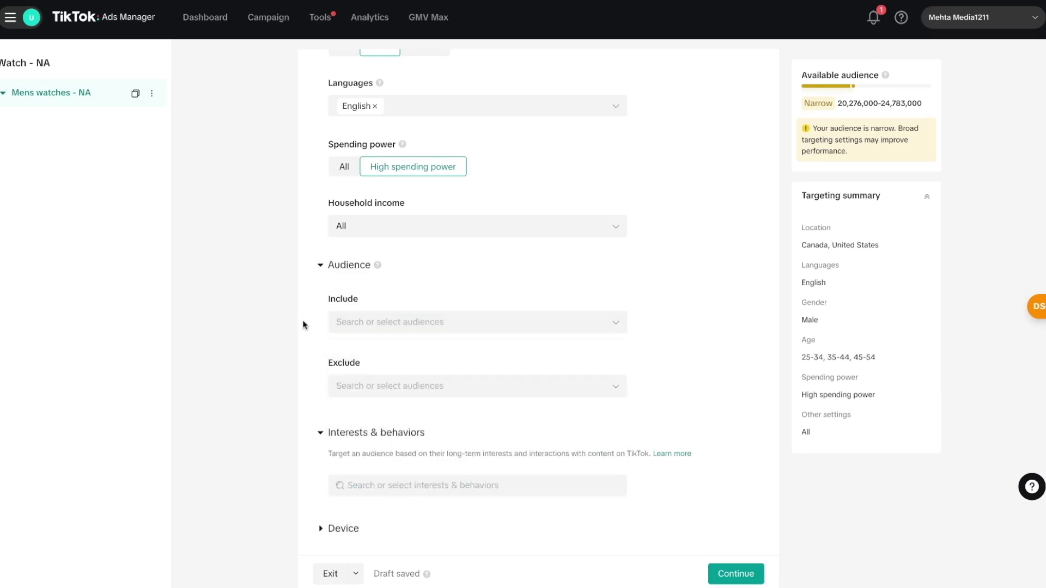
{"action": "scroll", "coordinate": [314, 392], "scroll_direction": "down", "scroll_amount": 2}
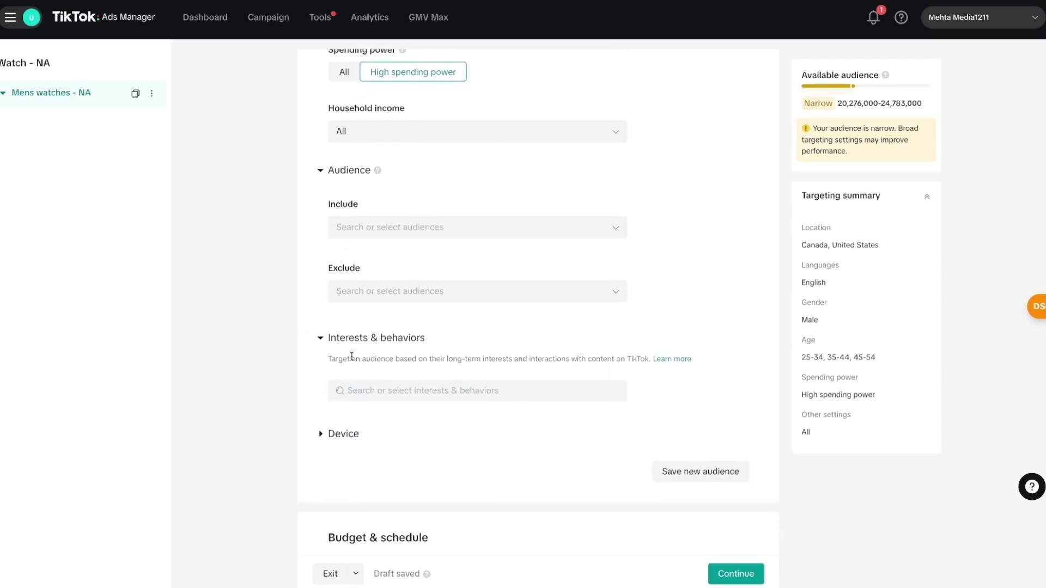
{"action": "scroll", "coordinate": [301, 424], "scroll_direction": "down", "scroll_amount": 1}
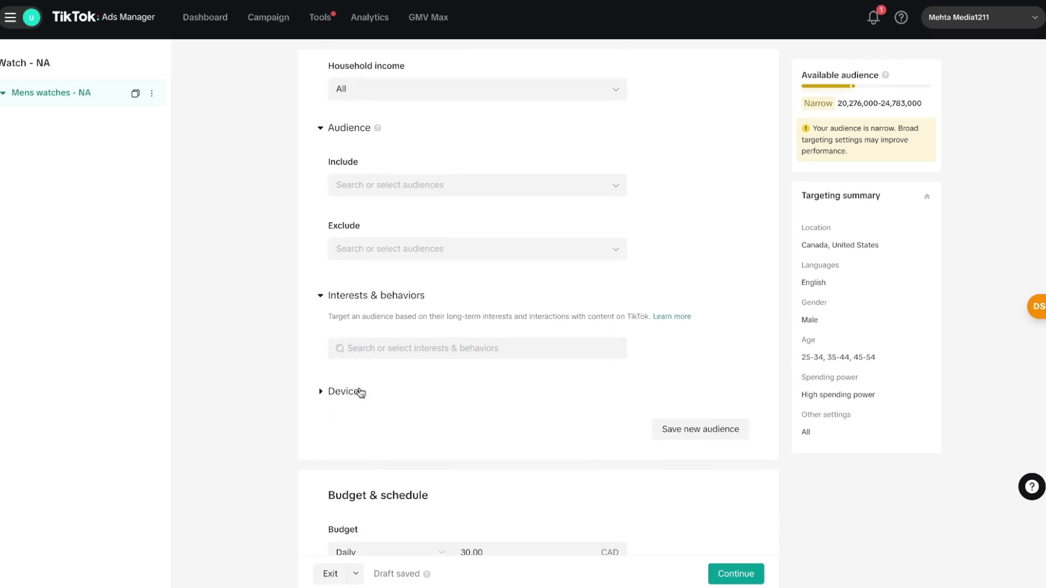
Step: Browse the interest categories, including Financial Services and Tech & Electronics subcategories
{"action": "left_click", "coordinate": [376, 351]}
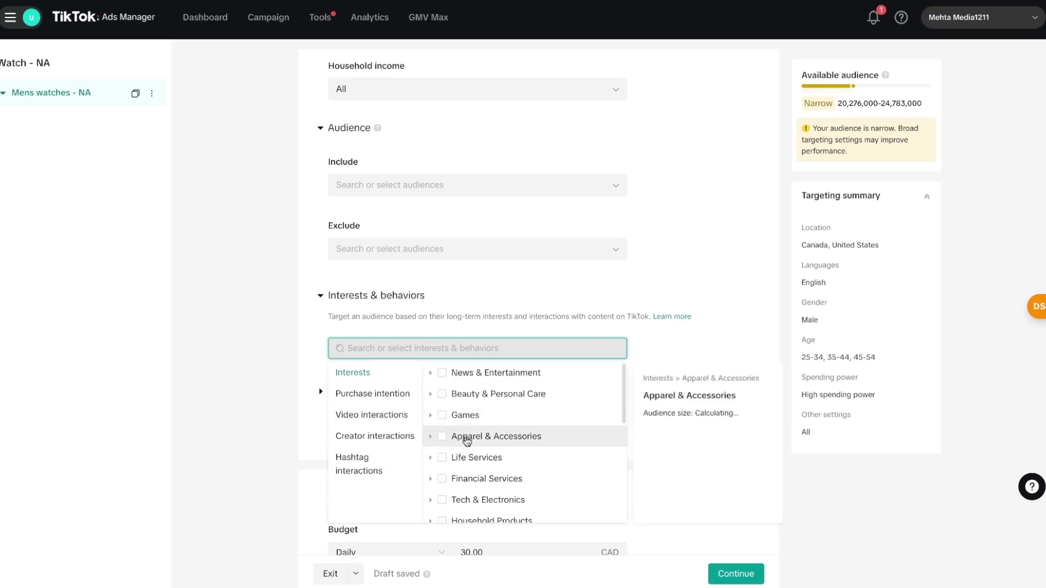
{"action": "scroll", "coordinate": [465, 436], "scroll_direction": "down", "scroll_amount": 1}
{"action": "left_click", "coordinate": [431, 435]}
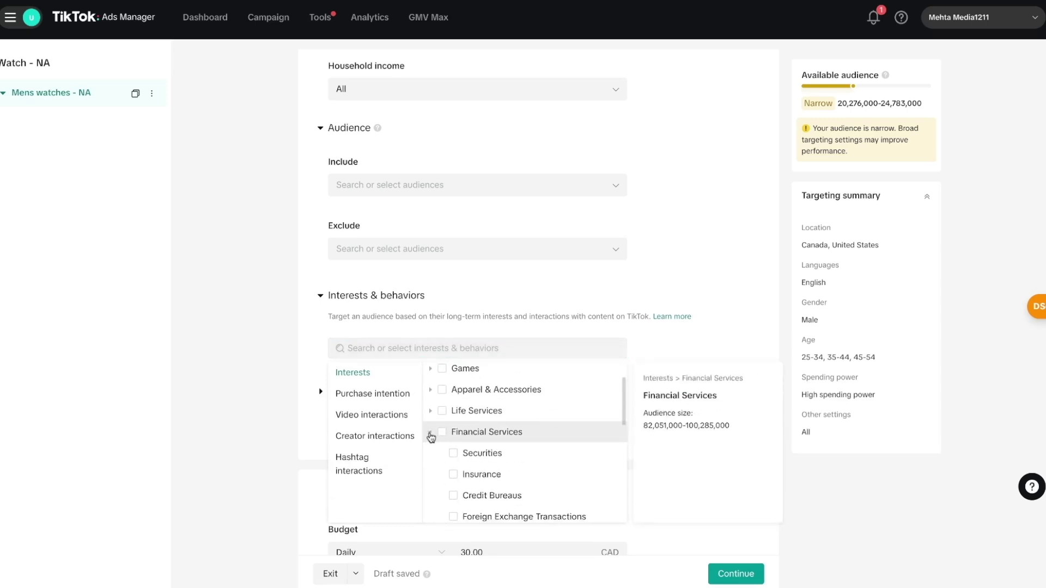
{"action": "left_click", "coordinate": [431, 435]}
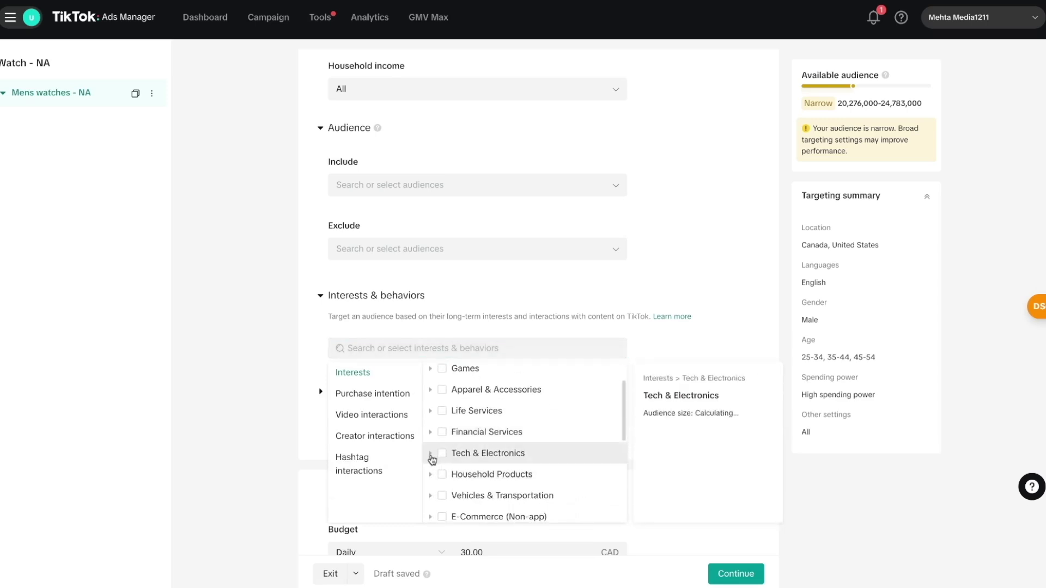
{"action": "left_click", "coordinate": [431, 457]}
{"action": "left_click", "coordinate": [431, 457]}
{"action": "scroll", "coordinate": [446, 460], "scroll_direction": "down", "scroll_amount": 1}
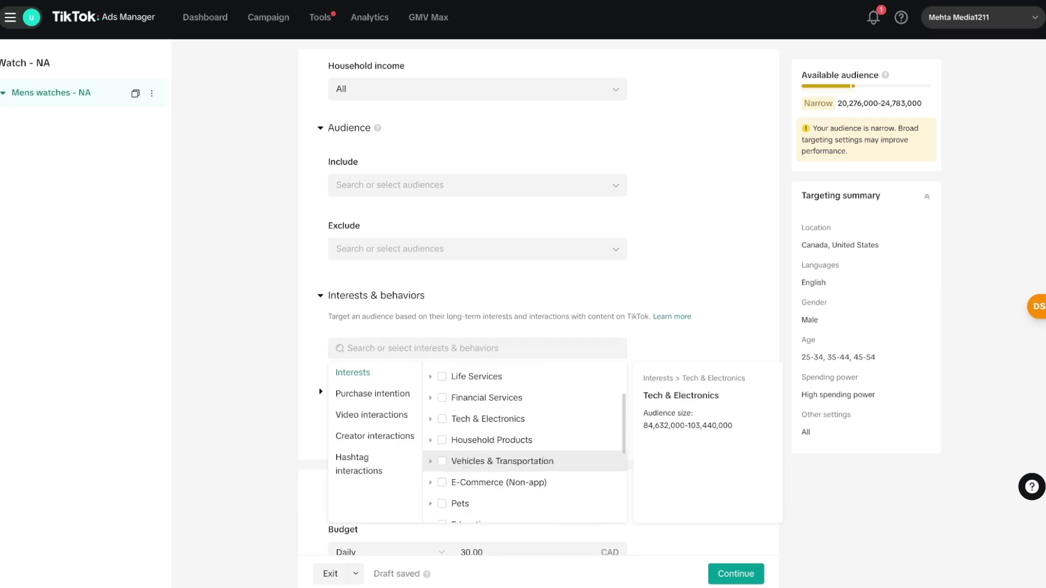
{"action": "scroll", "coordinate": [445, 432], "scroll_direction": "up", "scroll_amount": 3}
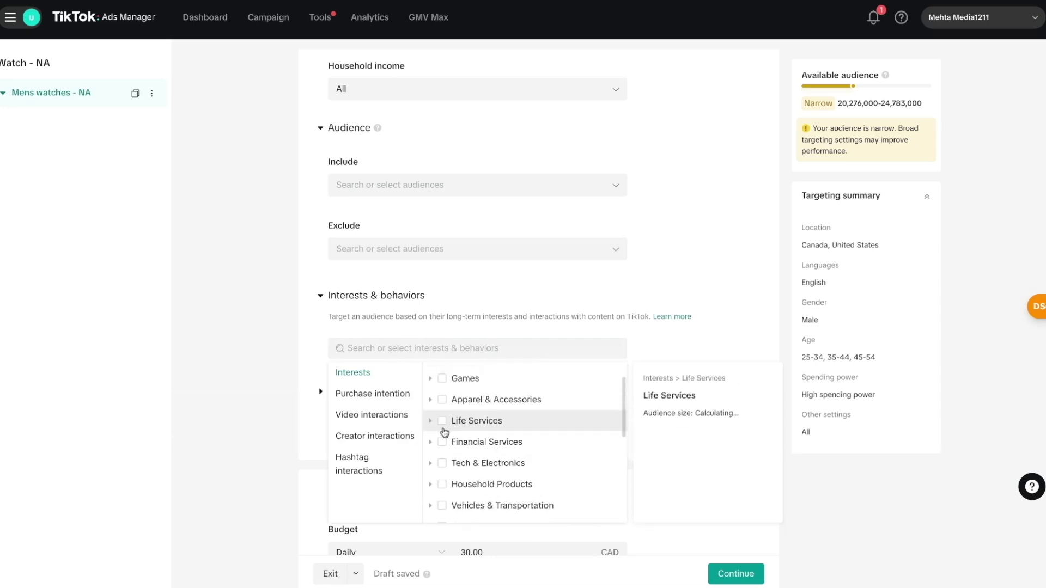
Step: Search interests for 'watch' and add Watches to the targeting
{"action": "left_click", "coordinate": [406, 352]}
{"action": "type", "text": "watch"}
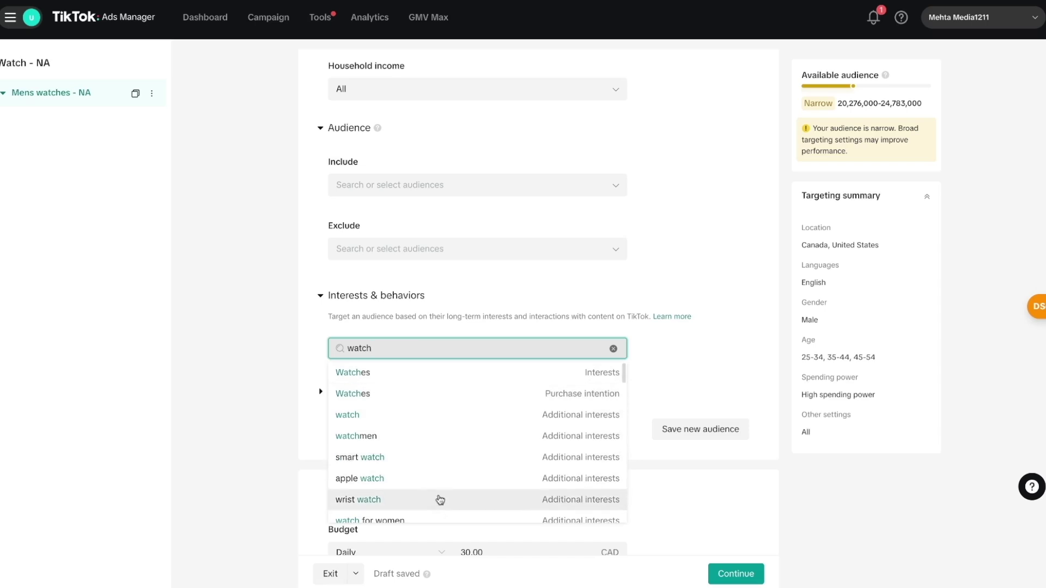
{"action": "left_click", "coordinate": [397, 374]}
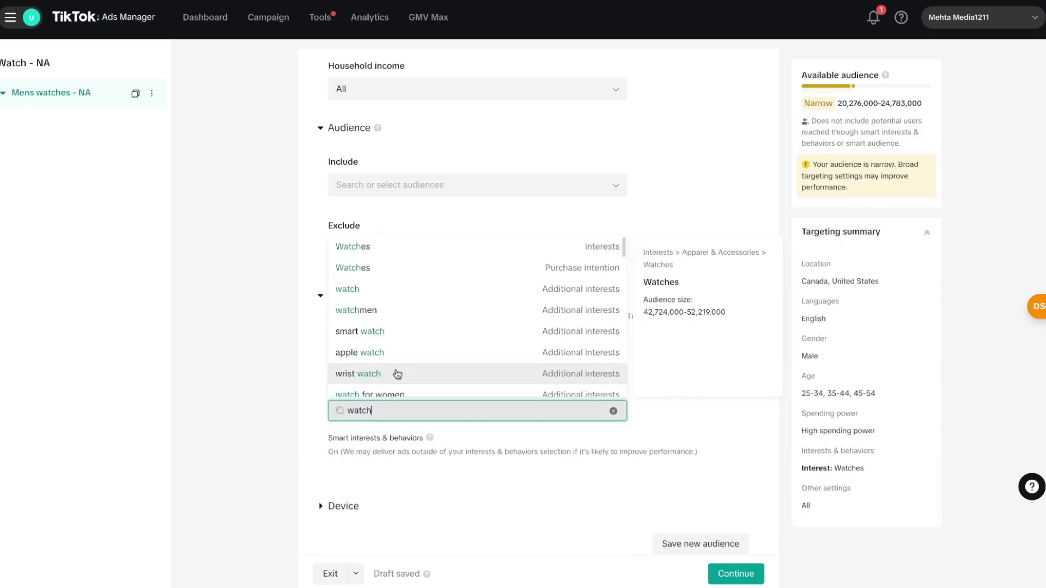
{"action": "left_click", "coordinate": [298, 366]}
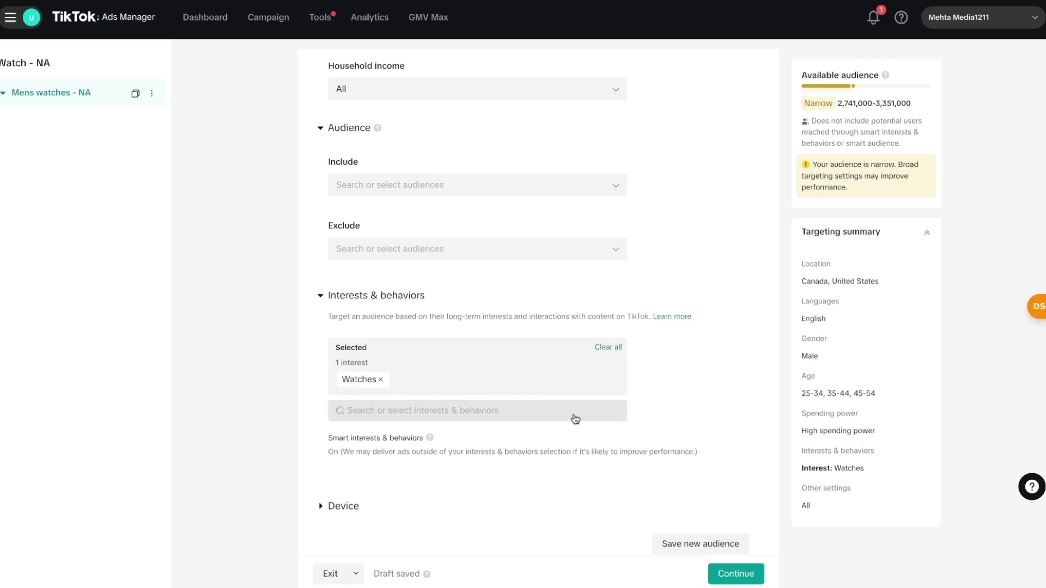
Step: Expand Device targeting and review operating system, connection type, carriers and device price, left at defaults
{"action": "scroll", "coordinate": [667, 388], "scroll_direction": "down", "scroll_amount": 2}
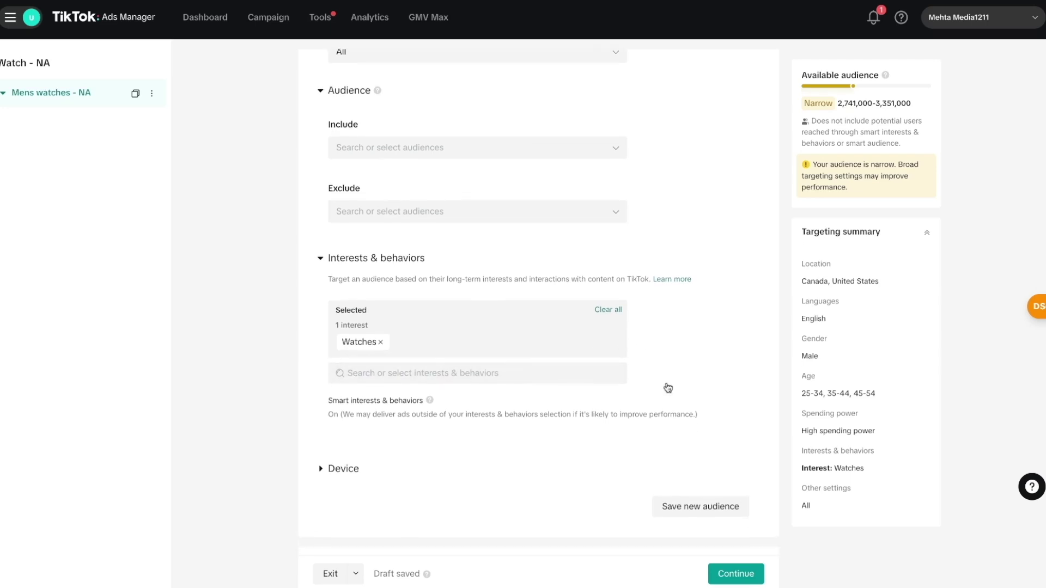
{"action": "left_click", "coordinate": [323, 414]}
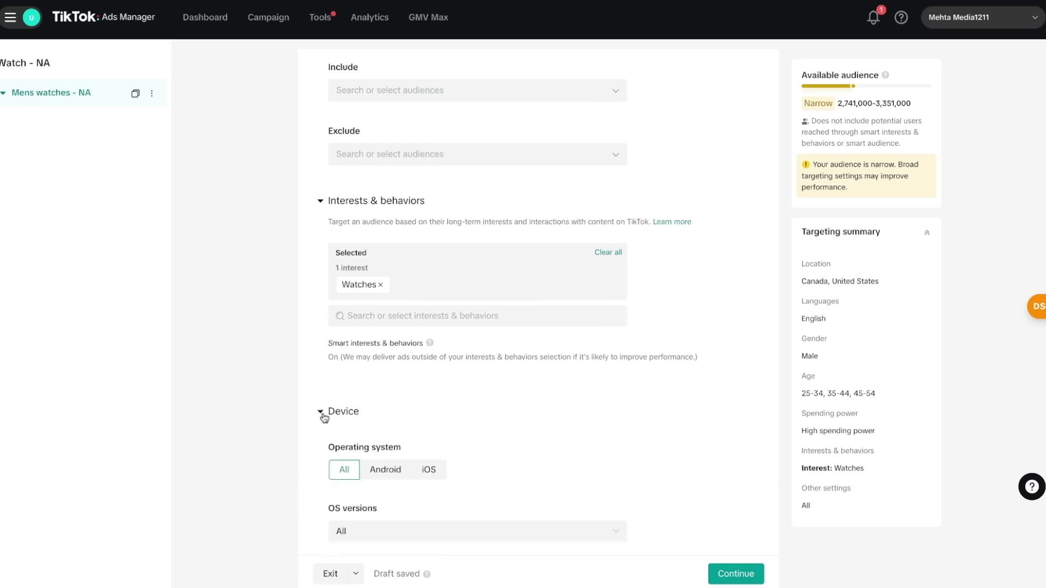
{"action": "scroll", "coordinate": [517, 442], "scroll_direction": "down", "scroll_amount": 2}
{"action": "scroll", "coordinate": [517, 442], "scroll_direction": "down", "scroll_amount": 2}
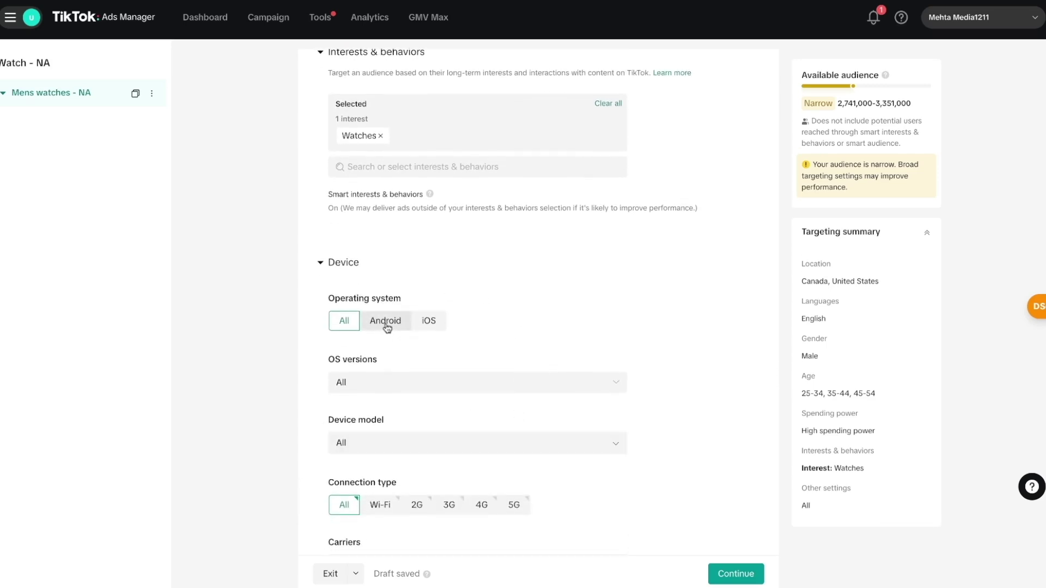
{"action": "scroll", "coordinate": [453, 332], "scroll_direction": "down", "scroll_amount": 2}
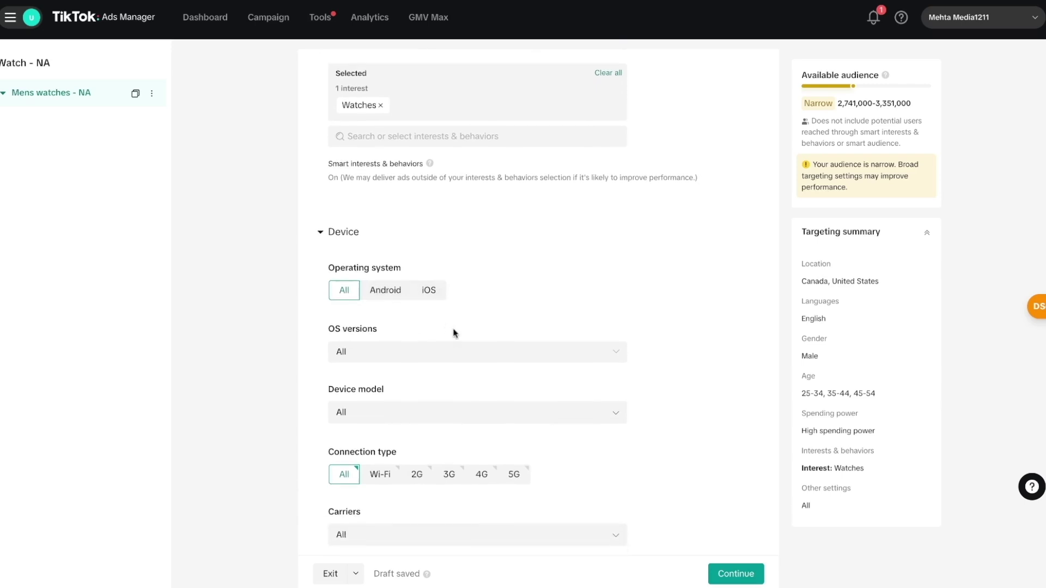
{"action": "scroll", "coordinate": [482, 446], "scroll_direction": "down", "scroll_amount": 7}
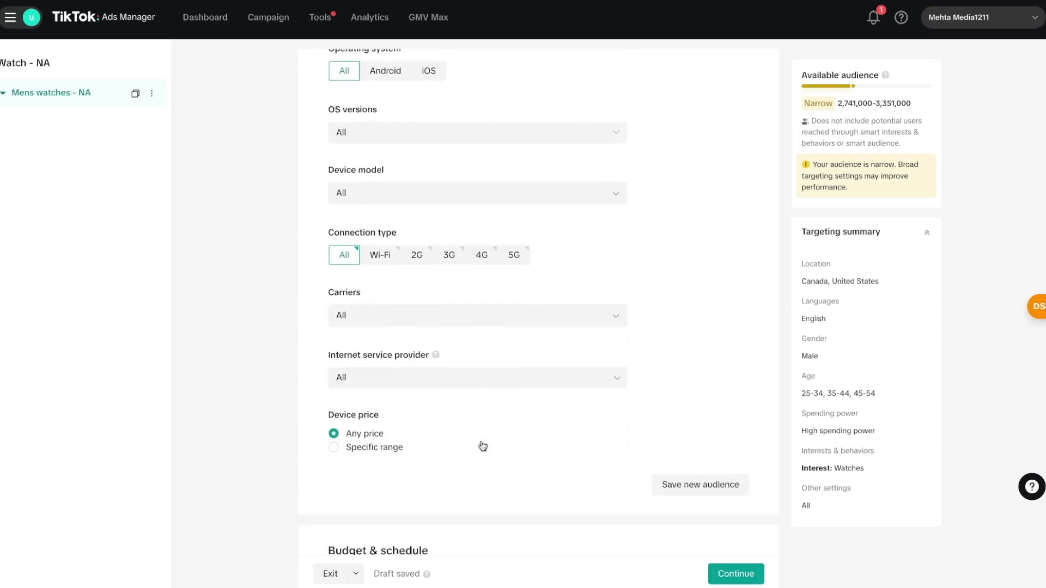
{"action": "scroll", "coordinate": [482, 446], "scroll_direction": "up", "scroll_amount": 5}
{"action": "scroll", "coordinate": [684, 459], "scroll_direction": "up", "scroll_amount": 3}
{"action": "scroll", "coordinate": [684, 459], "scroll_direction": "down", "scroll_amount": 5}
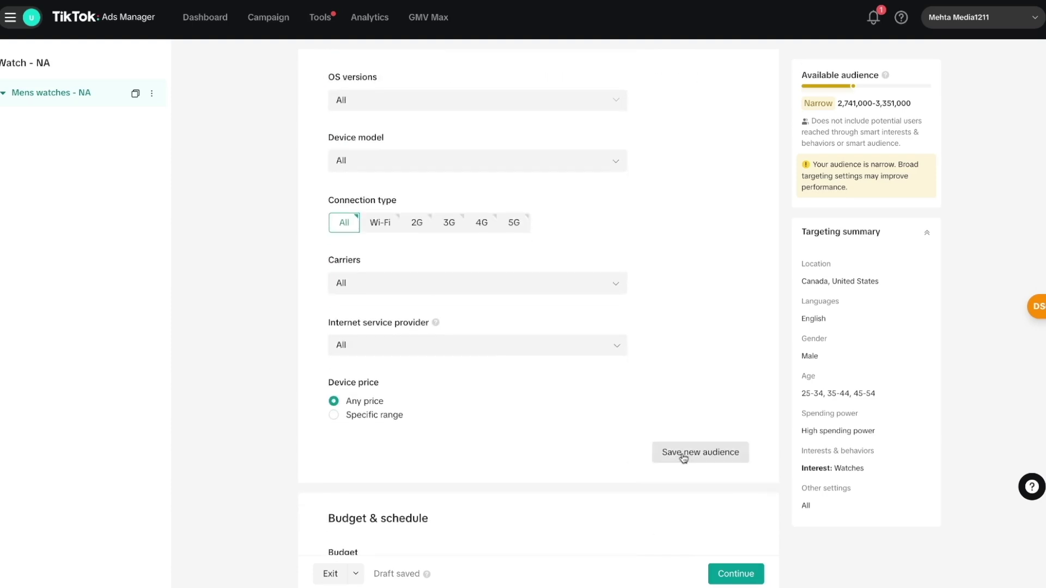
Step: Save the current targeting as a new audience named 'watches men NA'
{"action": "left_click", "coordinate": [684, 459]}
{"action": "type", "text": "wat"}
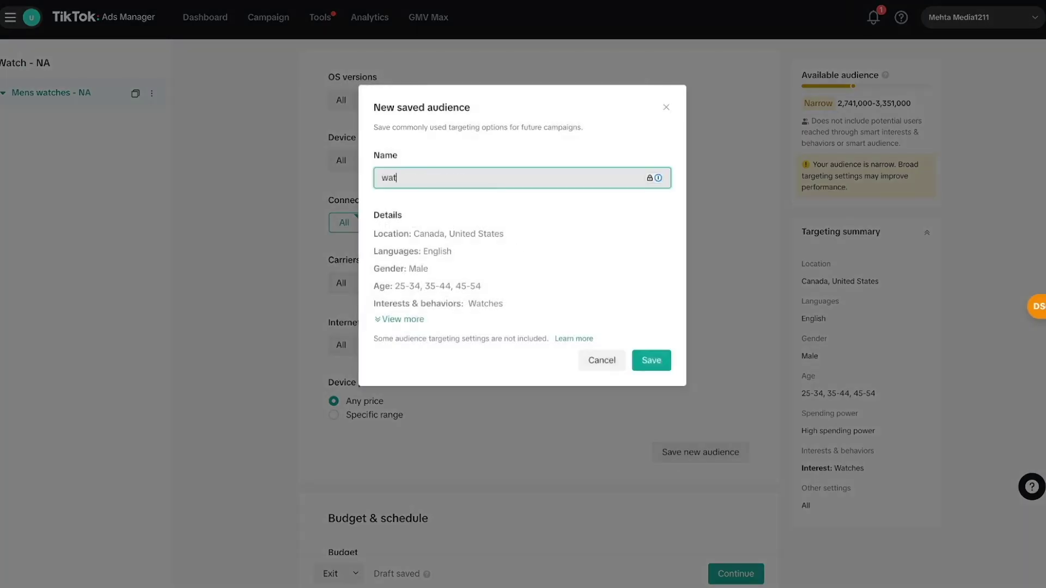
{"action": "type", "text": "ches men NA"}
{"action": "left_click", "coordinate": [651, 360]}
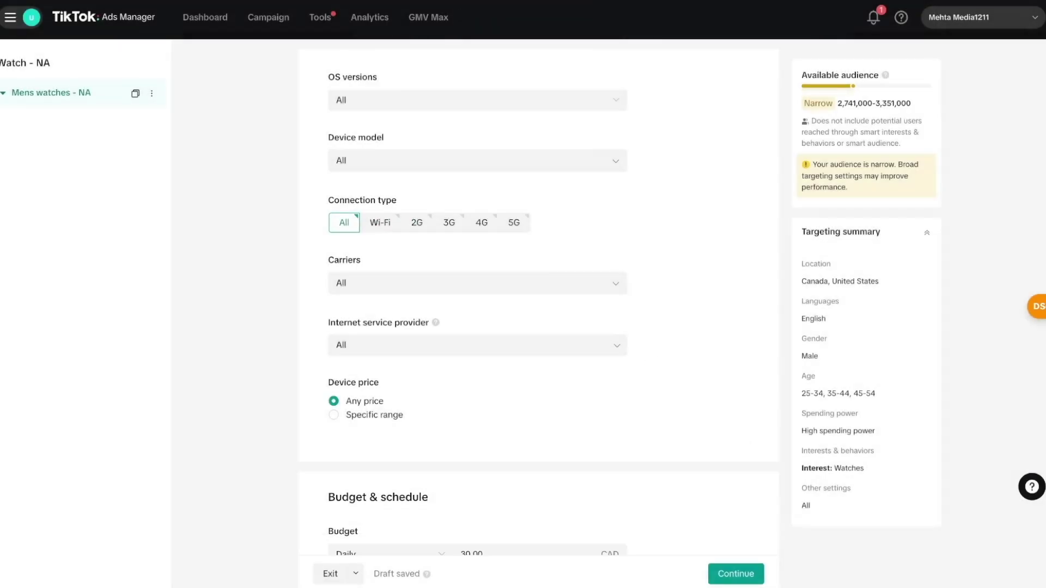
{"action": "scroll", "coordinate": [478, 299], "scroll_direction": "up", "scroll_amount": 10}
{"action": "scroll", "coordinate": [422, 304], "scroll_direction": "up", "scroll_amount": 10}
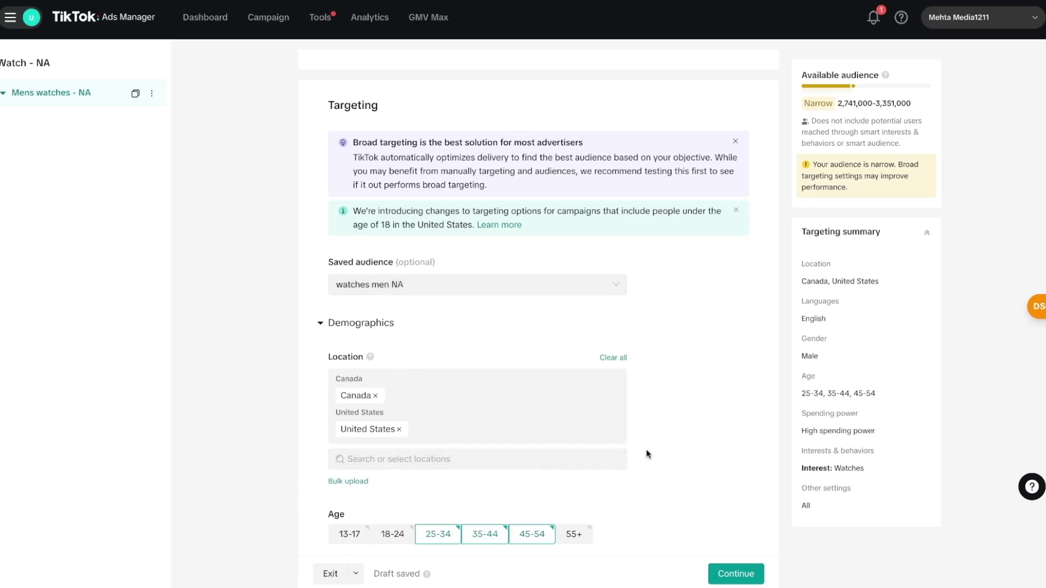
Step: Change the budget type from Daily to Lifetime
{"action": "scroll", "coordinate": [647, 454], "scroll_direction": "down", "scroll_amount": 15}
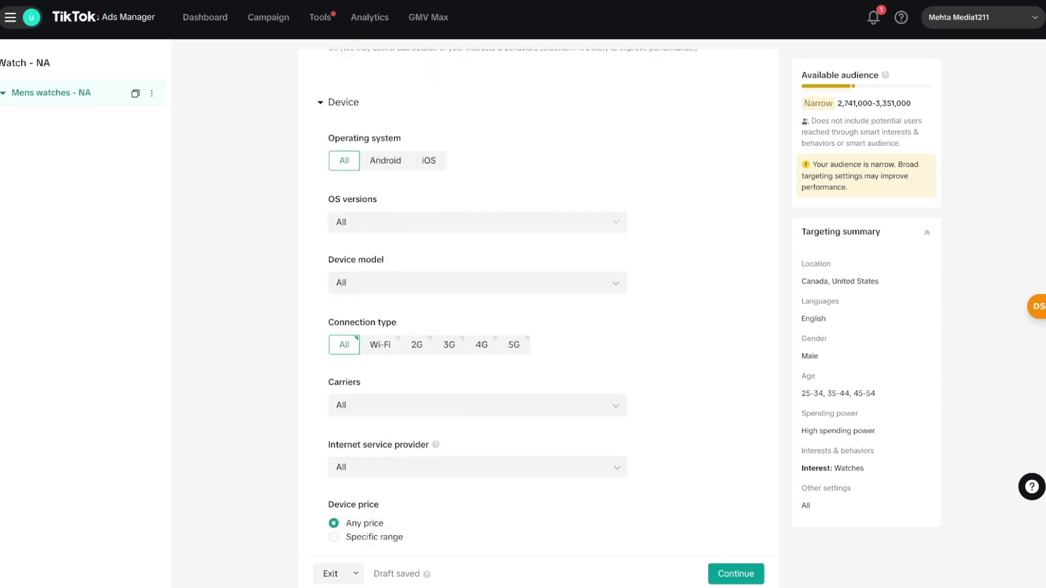
{"action": "scroll", "coordinate": [538, 303], "scroll_direction": "down", "scroll_amount": 8}
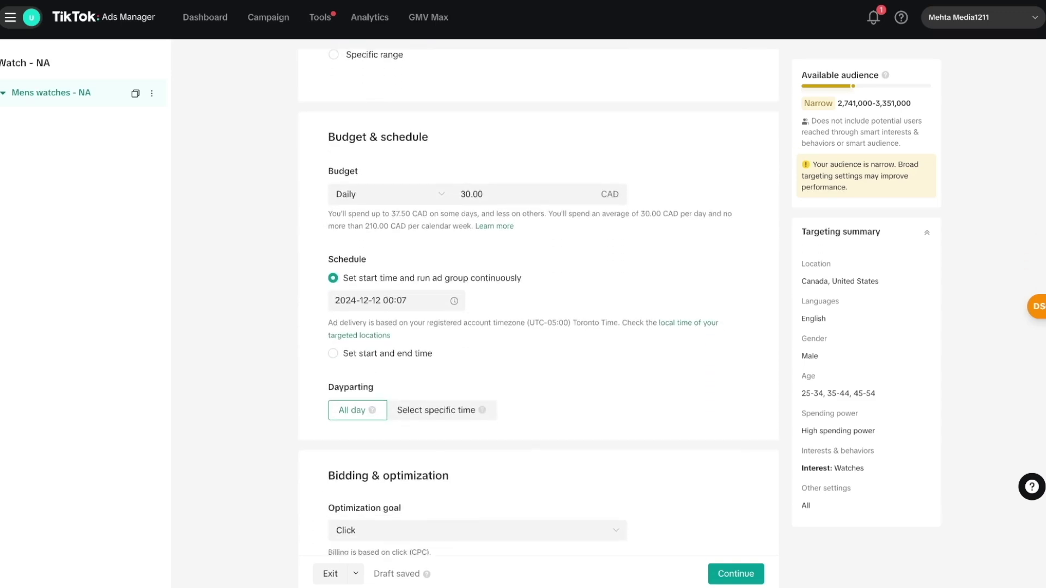
{"action": "scroll", "coordinate": [539, 303], "scroll_direction": "up", "scroll_amount": 1}
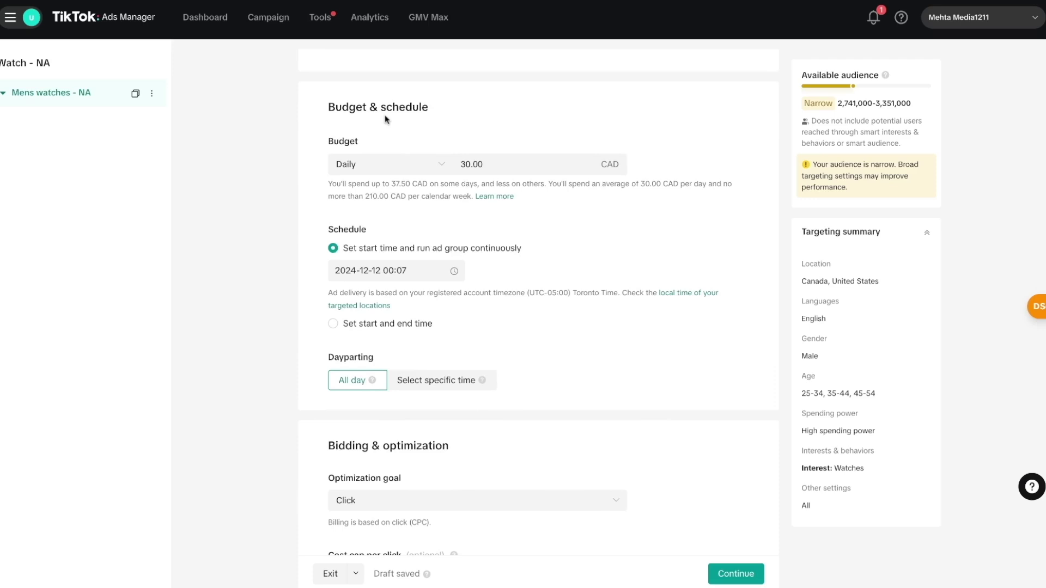
{"action": "left_click", "coordinate": [390, 164]}
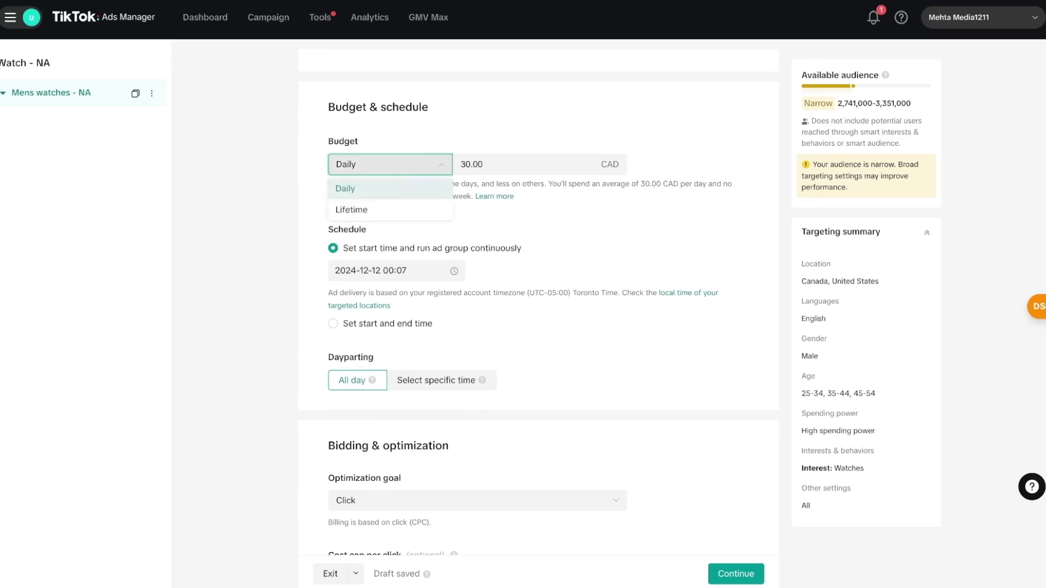
{"action": "left_click", "coordinate": [368, 211]}
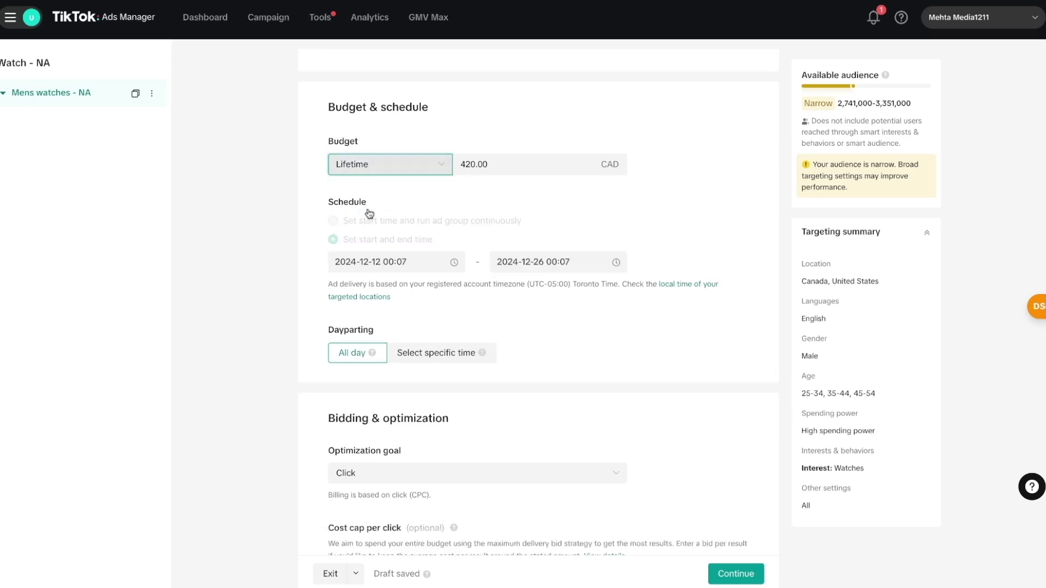
Step: Replace the 420.00 budget amount with 500 CAD, keeping the Lifetime type
{"action": "left_click_drag", "start_coordinate": [461, 165], "coordinate": [471, 167]}
{"action": "key", "text": "ctrl+a"}
{"action": "key", "text": "BackSpace"}
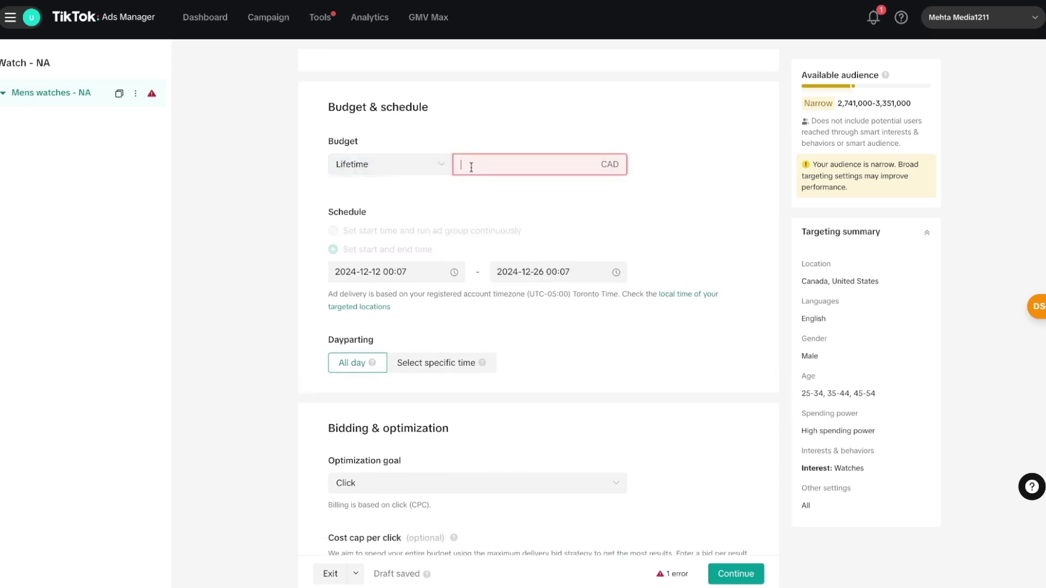
{"action": "type", "text": "500"}
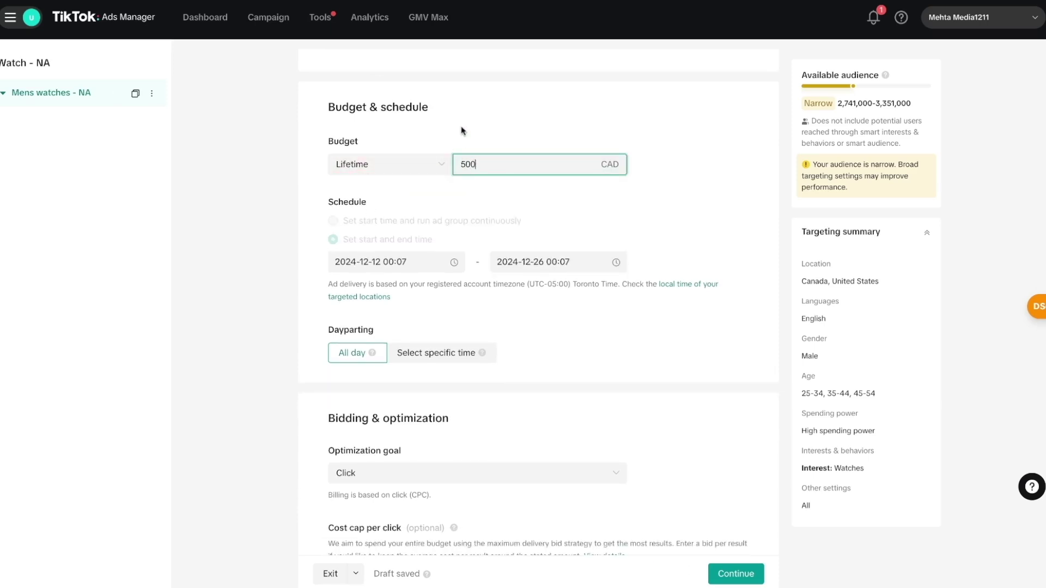
{"action": "left_click", "coordinate": [414, 164]}
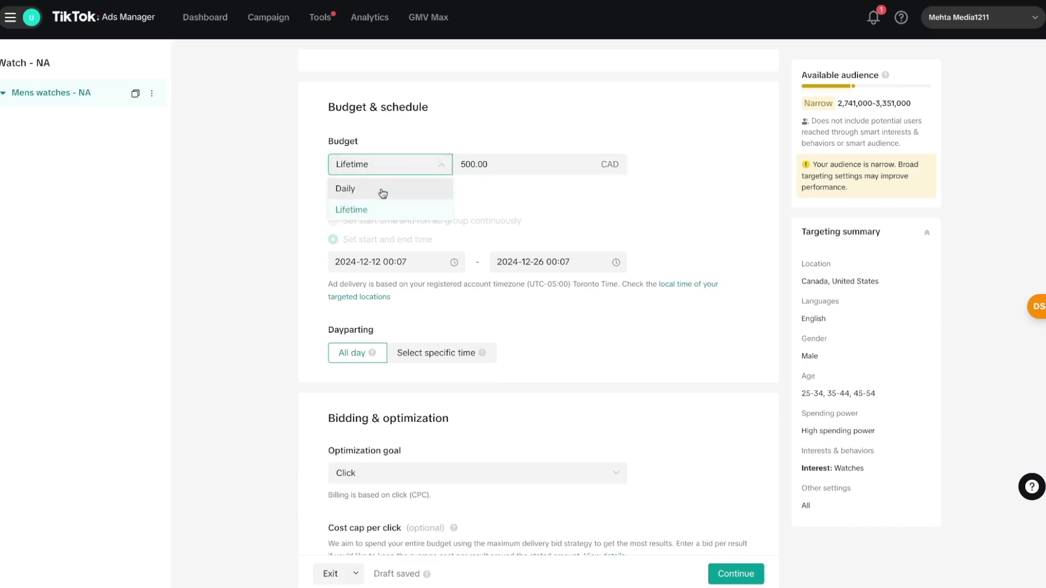
{"action": "left_click", "coordinate": [352, 210]}
{"action": "scroll", "coordinate": [489, 203], "scroll_direction": "down", "scroll_amount": 1}
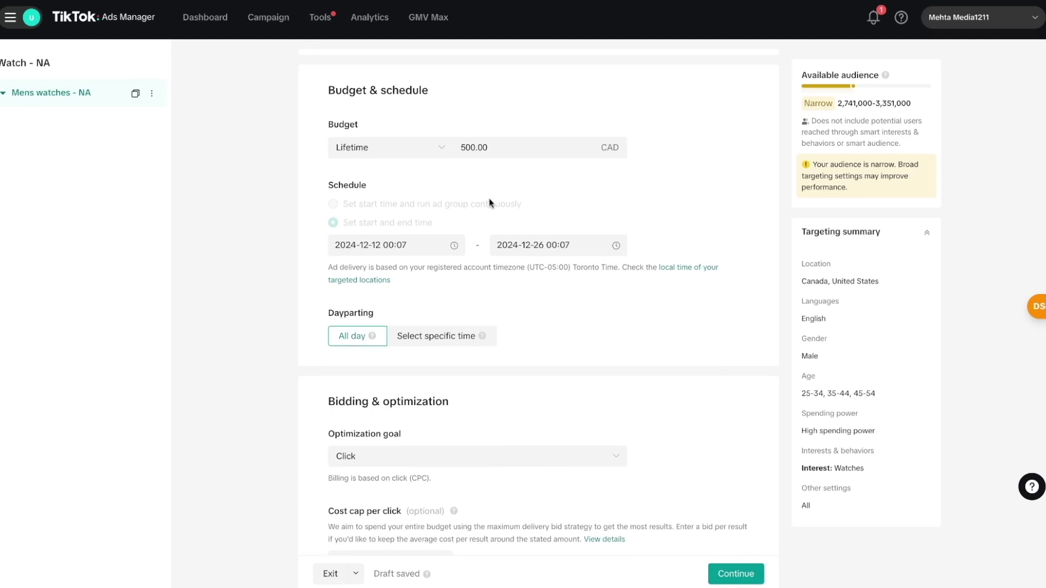
{"action": "scroll", "coordinate": [572, 334], "scroll_direction": "down", "scroll_amount": 1}
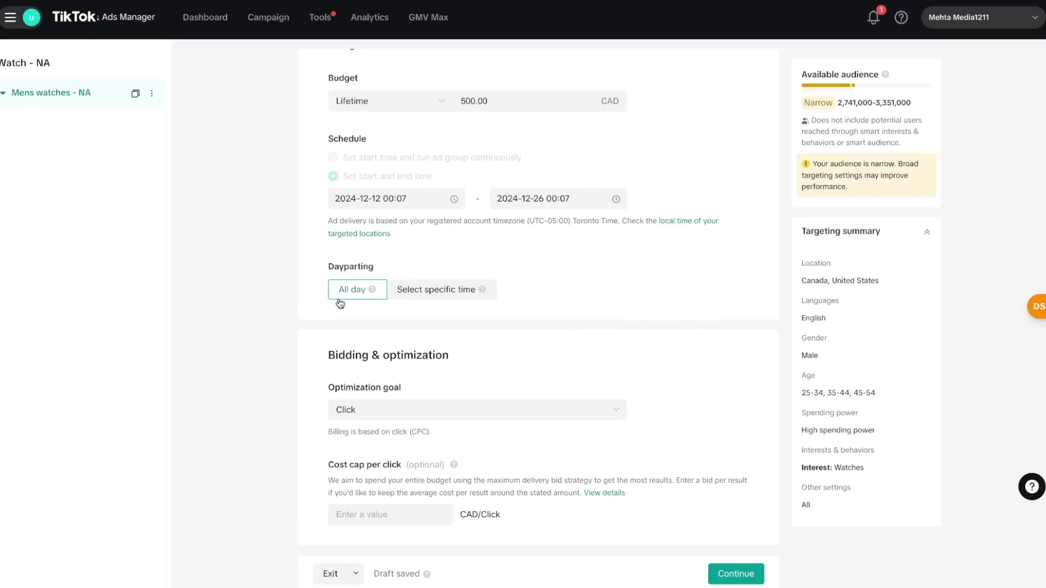
Step: Keep dayparting at All day, set a 5.00 CAD cost cap per click, and continue to the ad
{"action": "left_click", "coordinate": [422, 303]}
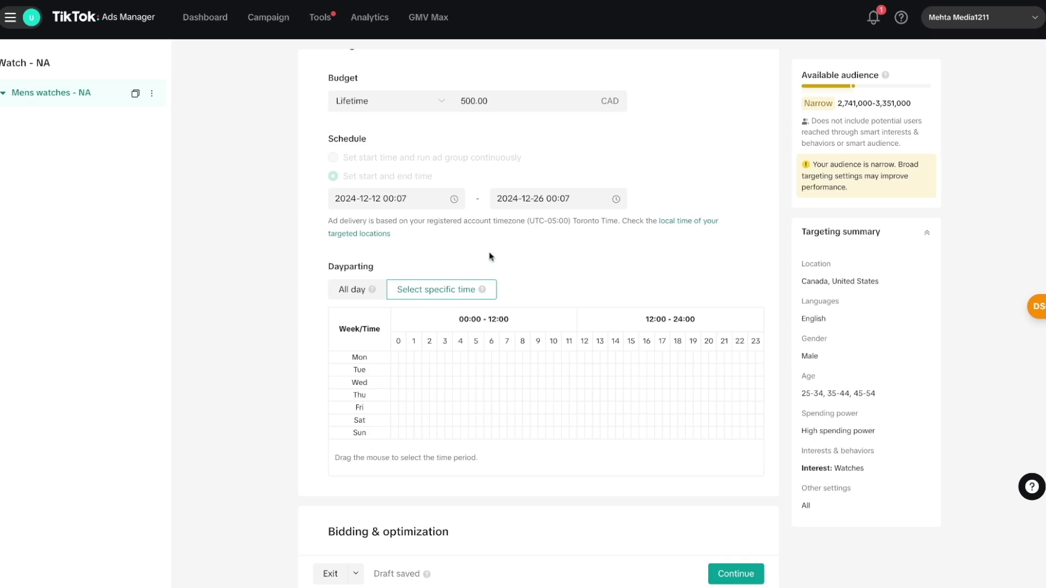
{"action": "left_click", "coordinate": [359, 293]}
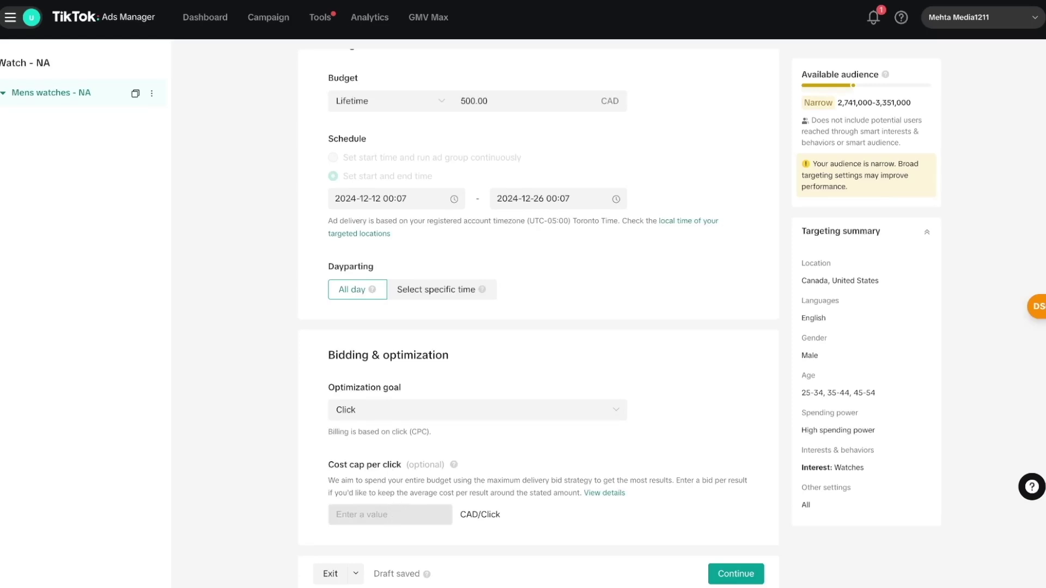
{"action": "left_click", "coordinate": [381, 514]}
{"action": "type", "text": "5"}
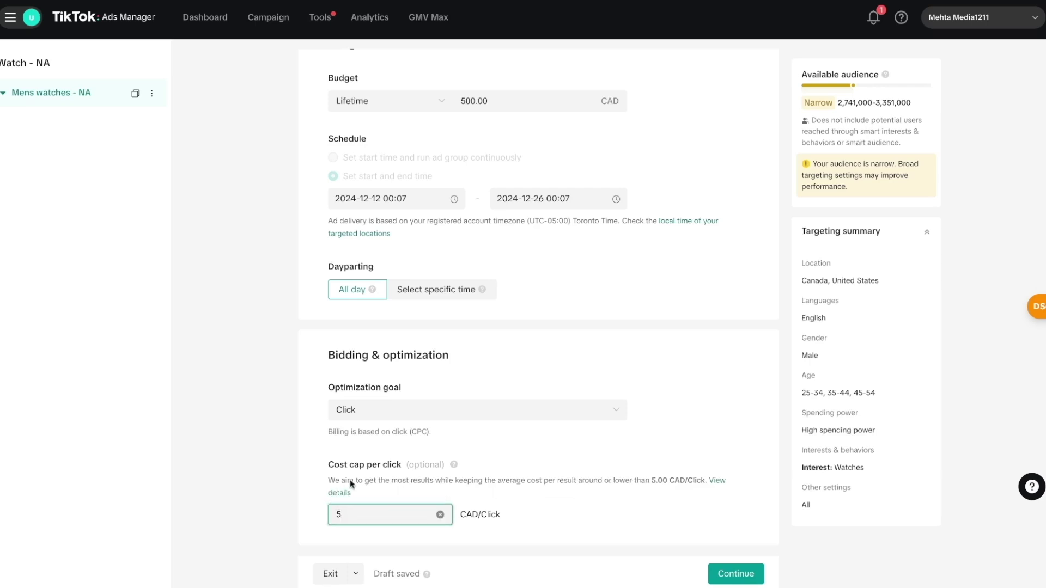
{"action": "left_click_drag", "start_coordinate": [449, 480], "coordinate": [675, 480]}
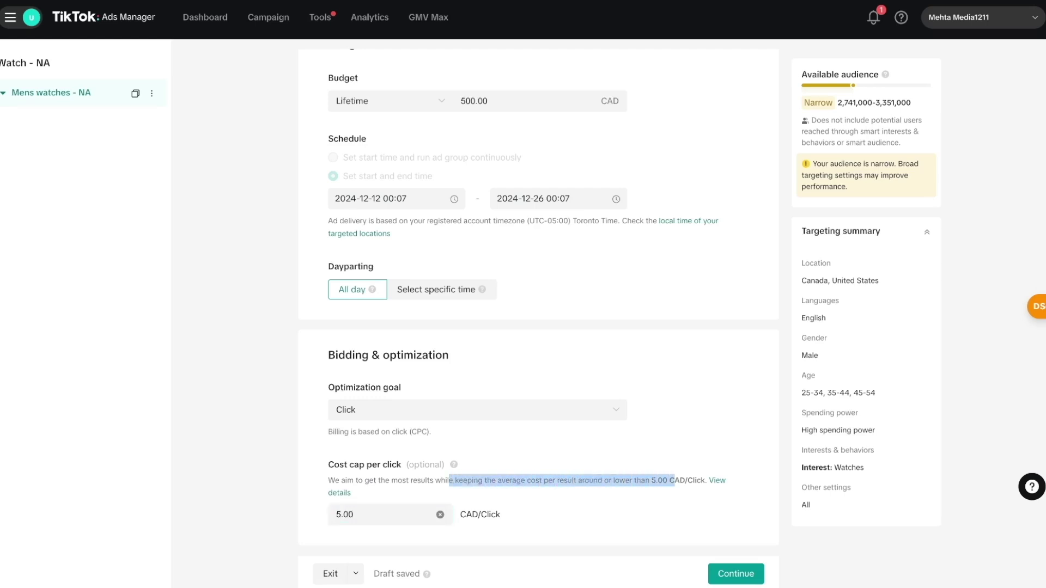
{"action": "left_click", "coordinate": [625, 500]}
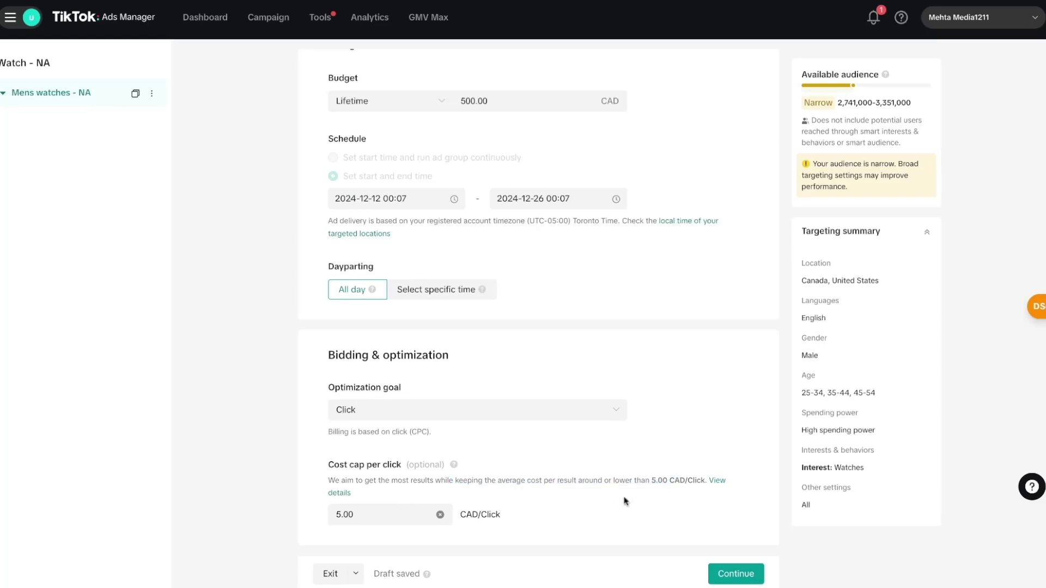
{"action": "left_click", "coordinate": [746, 577]}
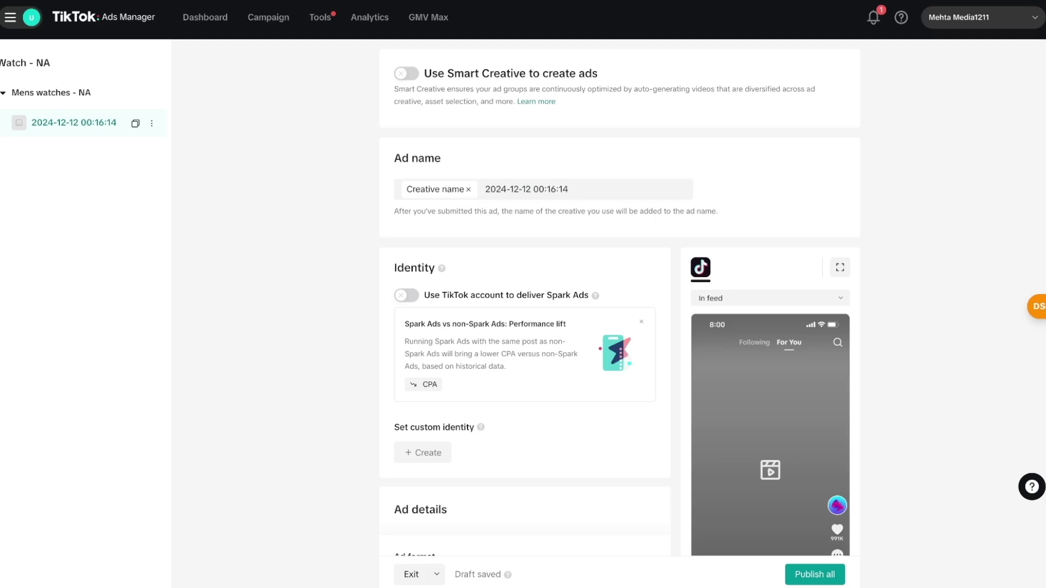
Step: Rename the ad to 'men watches'
{"action": "triple_click", "coordinate": [511, 189]}
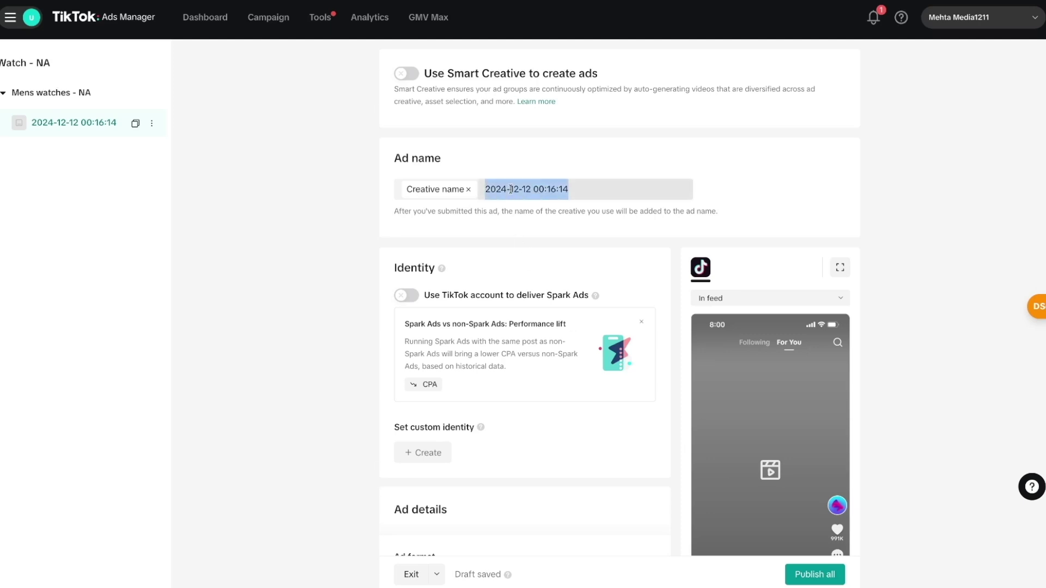
{"action": "type", "text": "men watches"}
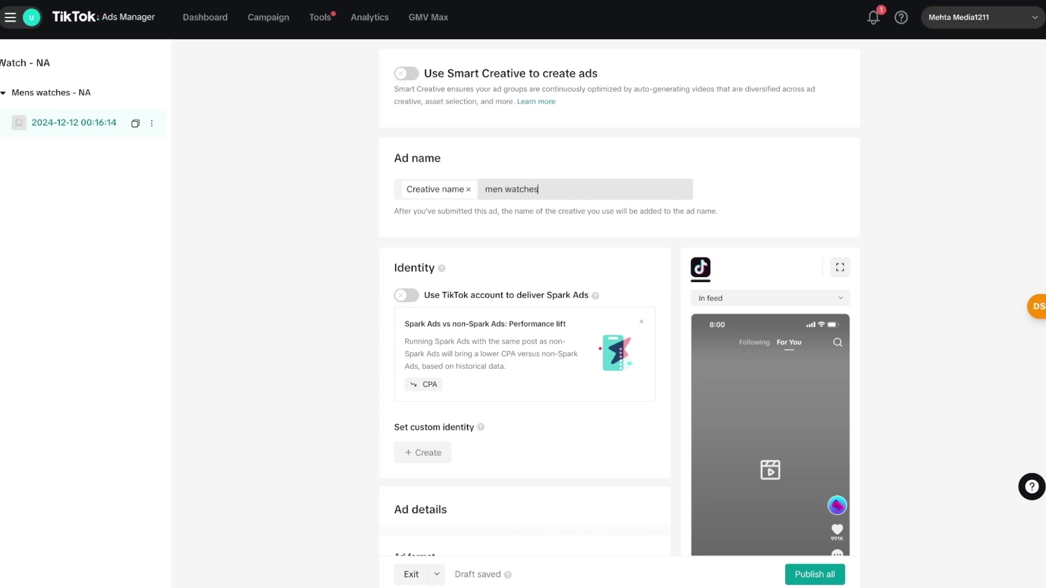
{"action": "left_click", "coordinate": [278, 274]}
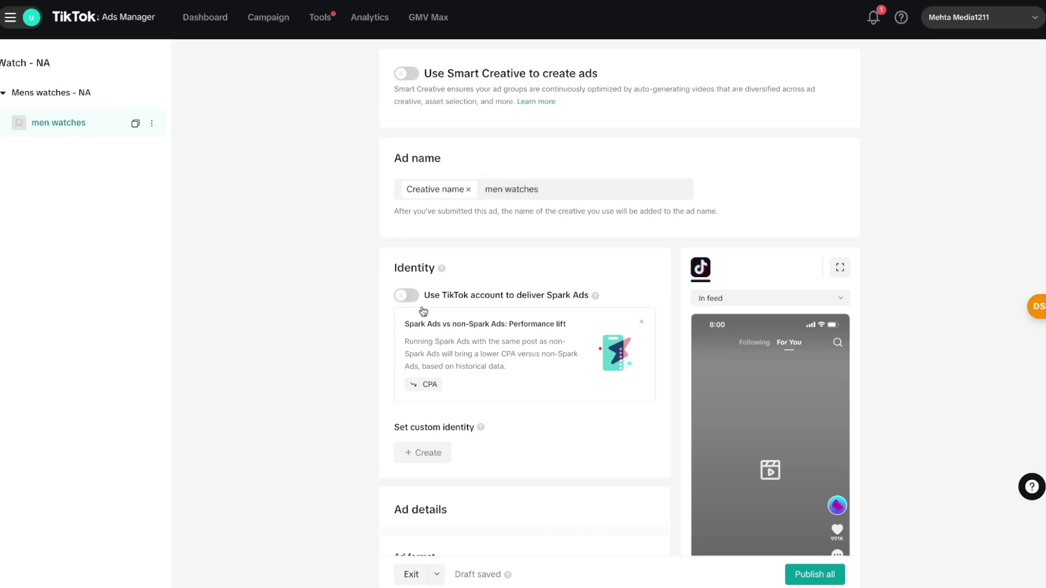
{"action": "scroll", "coordinate": [423, 311], "scroll_direction": "down", "scroll_amount": 2}
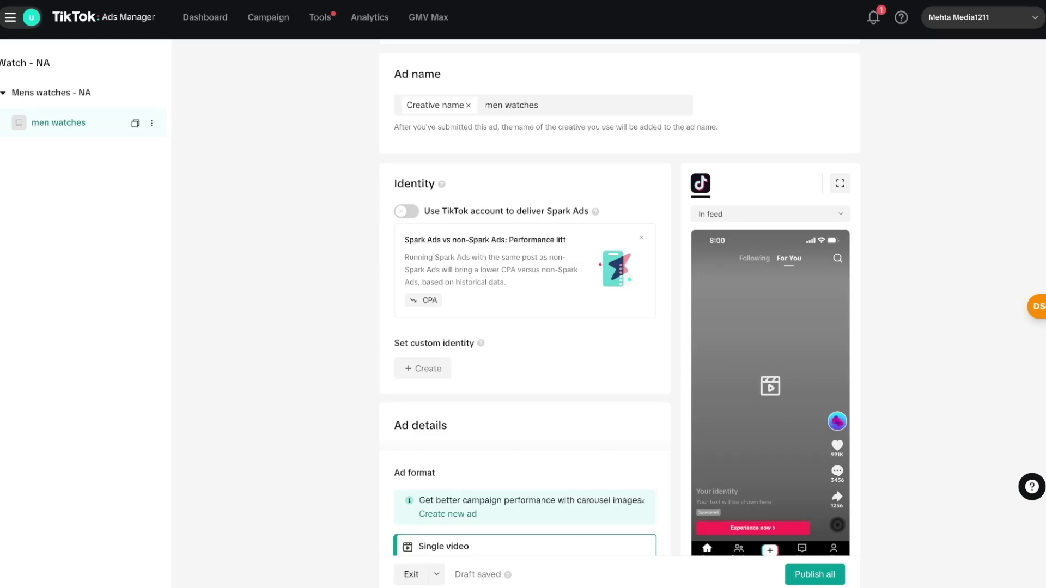
Step: Toggle 'Use TikTok account to deliver Spark Ads' on and back off
{"action": "left_click", "coordinate": [414, 213]}
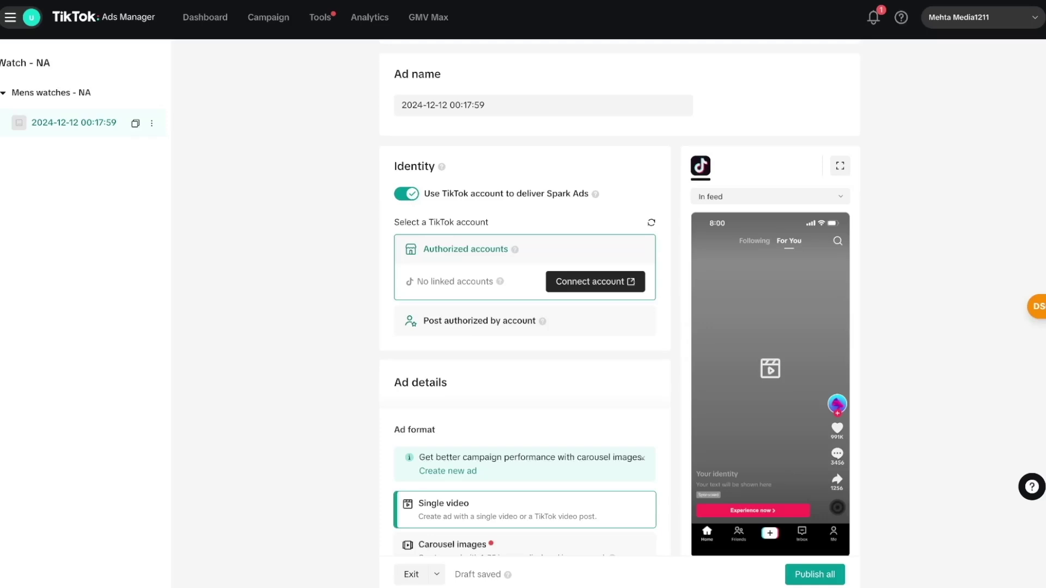
{"action": "left_click", "coordinate": [413, 197]}
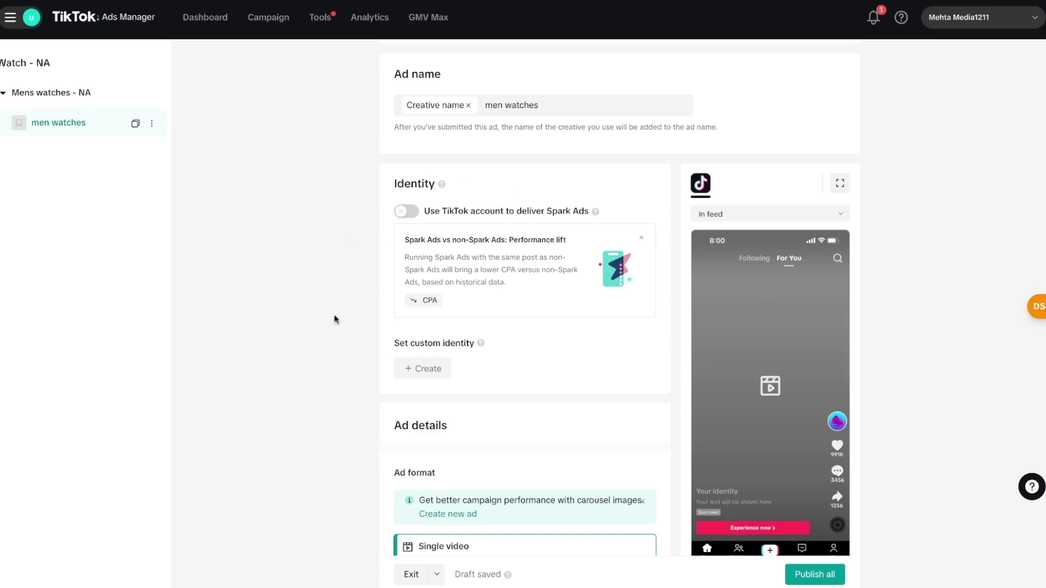
{"action": "scroll", "coordinate": [335, 319], "scroll_direction": "down", "scroll_amount": 1}
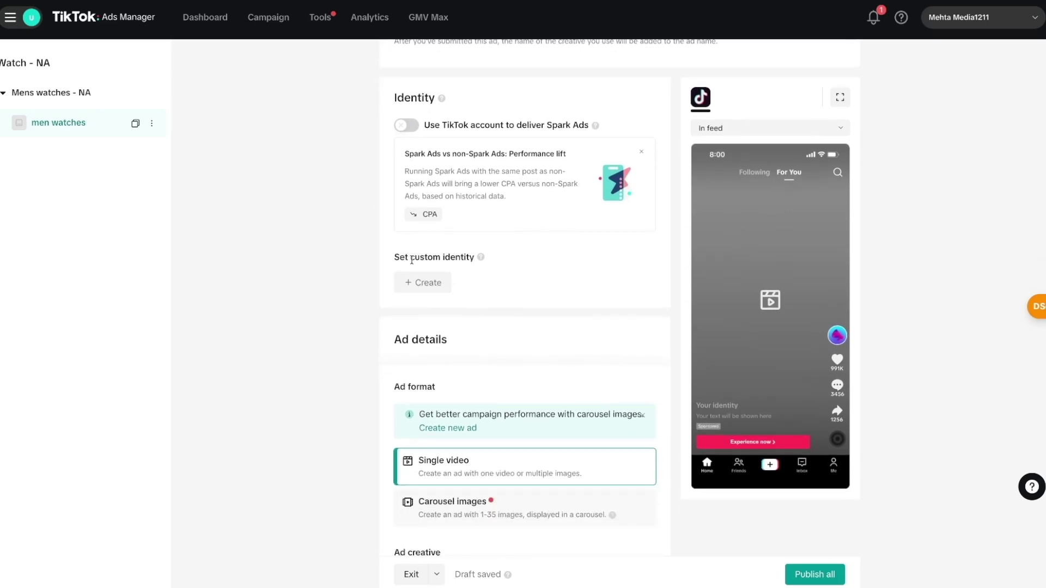
{"action": "mouse_move", "coordinate": [481, 259]}
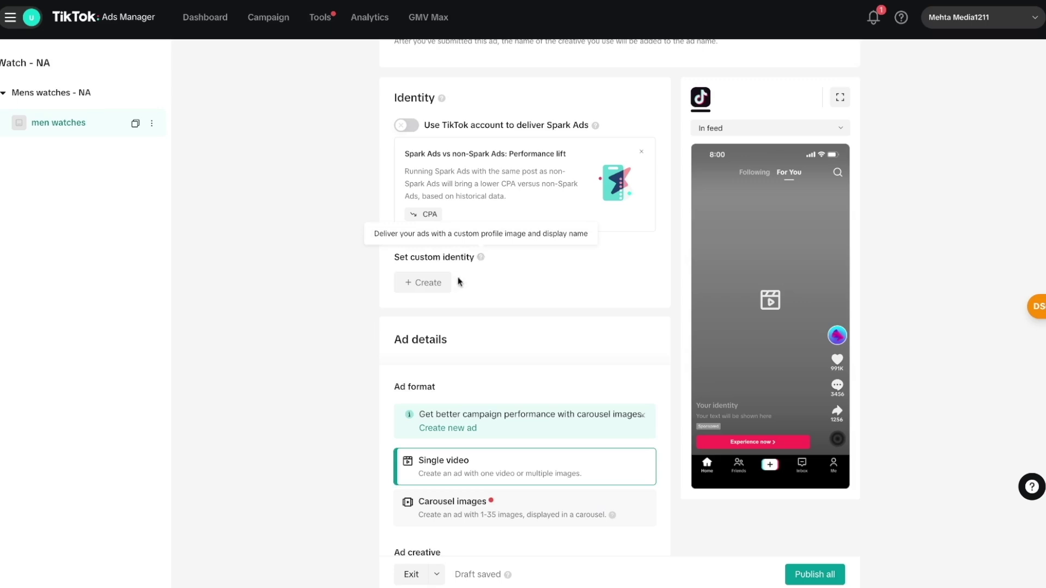
Step: Create a custom identity with display name 'mehta media' and use it for the ad
{"action": "left_click", "coordinate": [435, 283]}
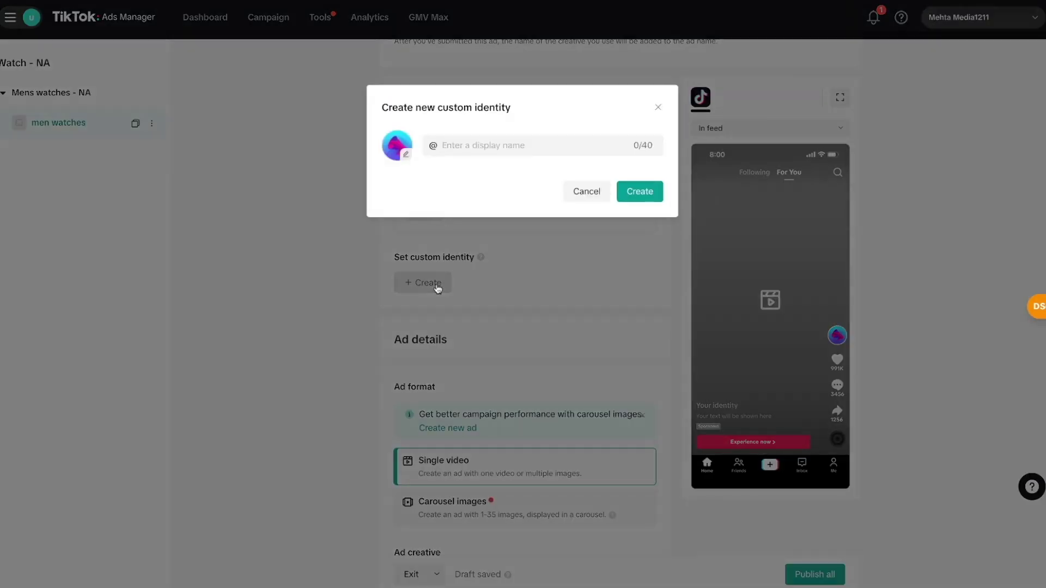
{"action": "left_click", "coordinate": [467, 146]}
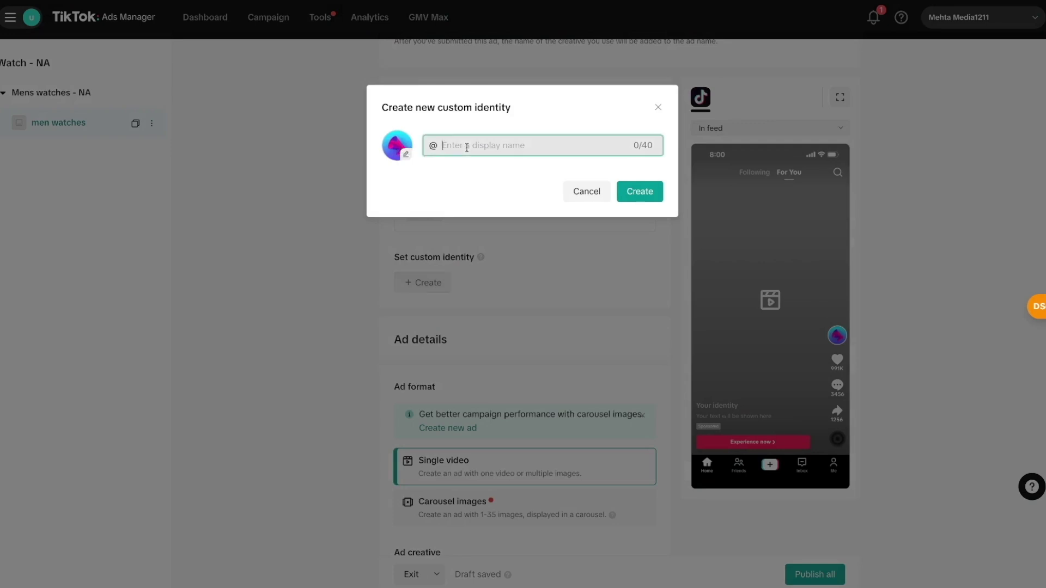
{"action": "type", "text": "mehta media"}
{"action": "left_click", "coordinate": [642, 195]}
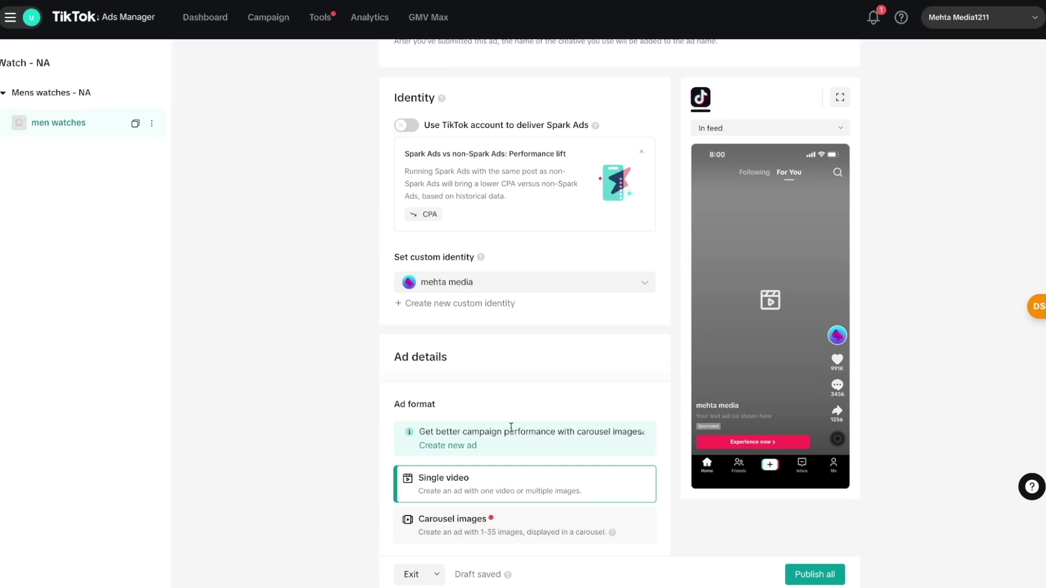
{"action": "scroll", "coordinate": [511, 428], "scroll_direction": "down", "scroll_amount": 3}
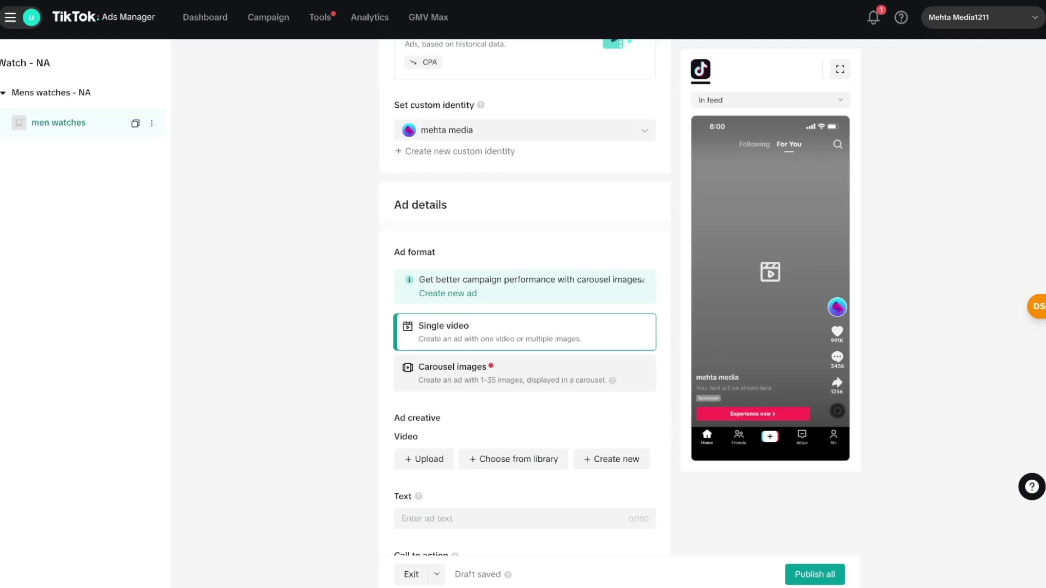
Step: Switch the ad format to Carousel images, then back to Single video
{"action": "left_click", "coordinate": [452, 375]}
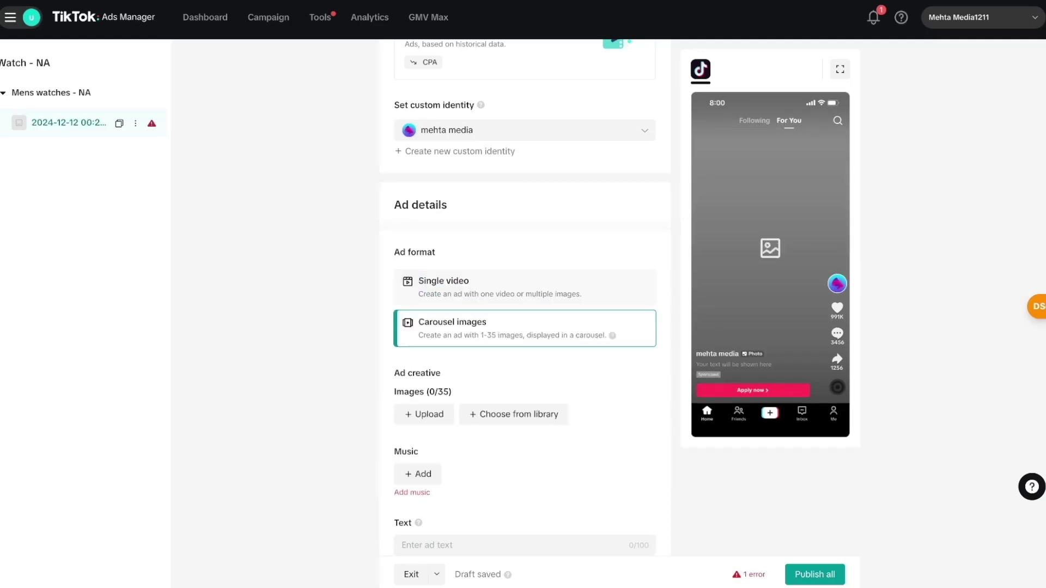
{"action": "left_click", "coordinate": [469, 295]}
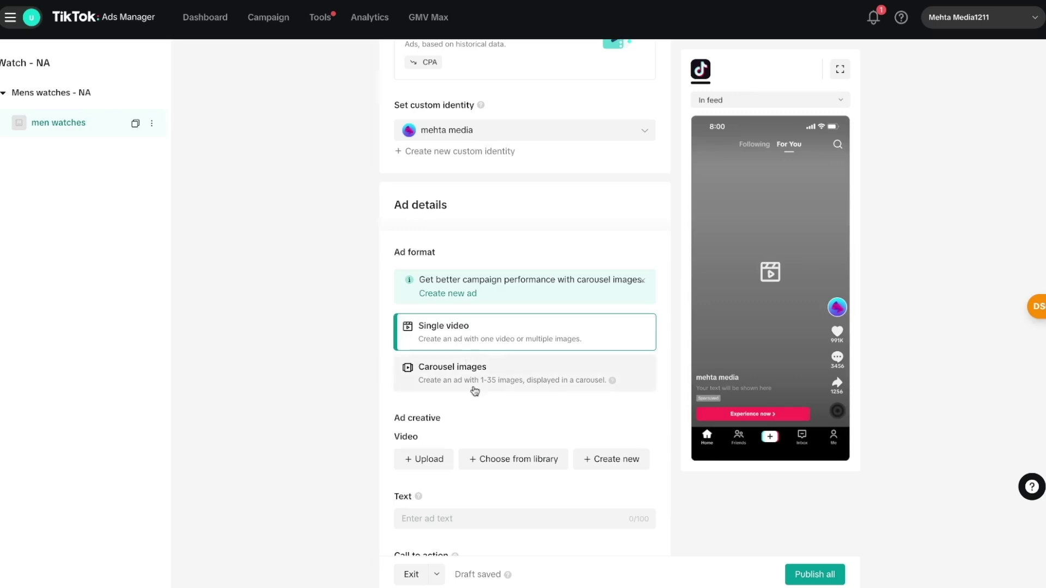
{"action": "scroll", "coordinate": [481, 431], "scroll_direction": "down", "scroll_amount": 3}
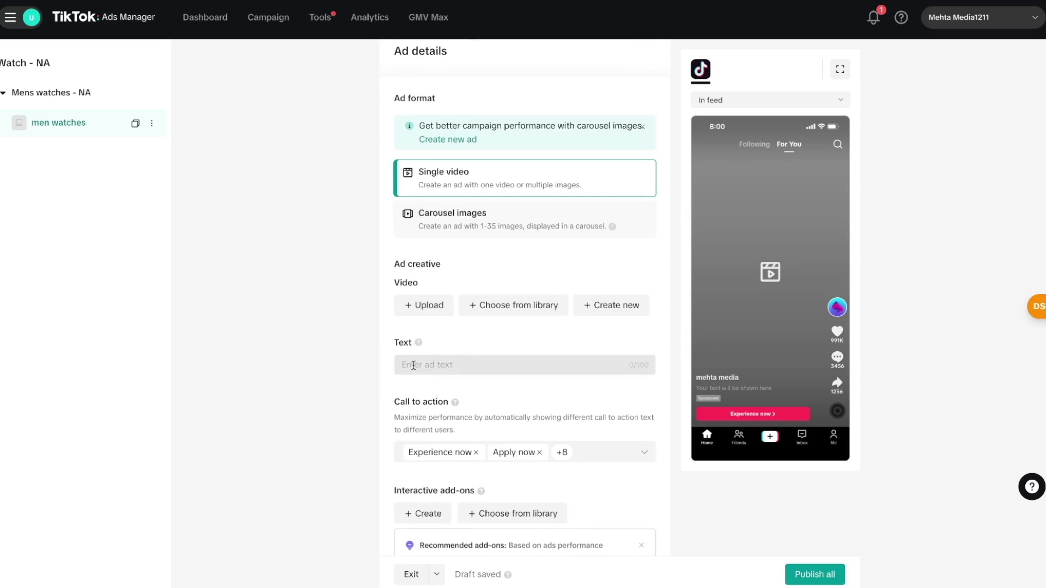
{"action": "scroll", "coordinate": [373, 455], "scroll_direction": "down", "scroll_amount": 2}
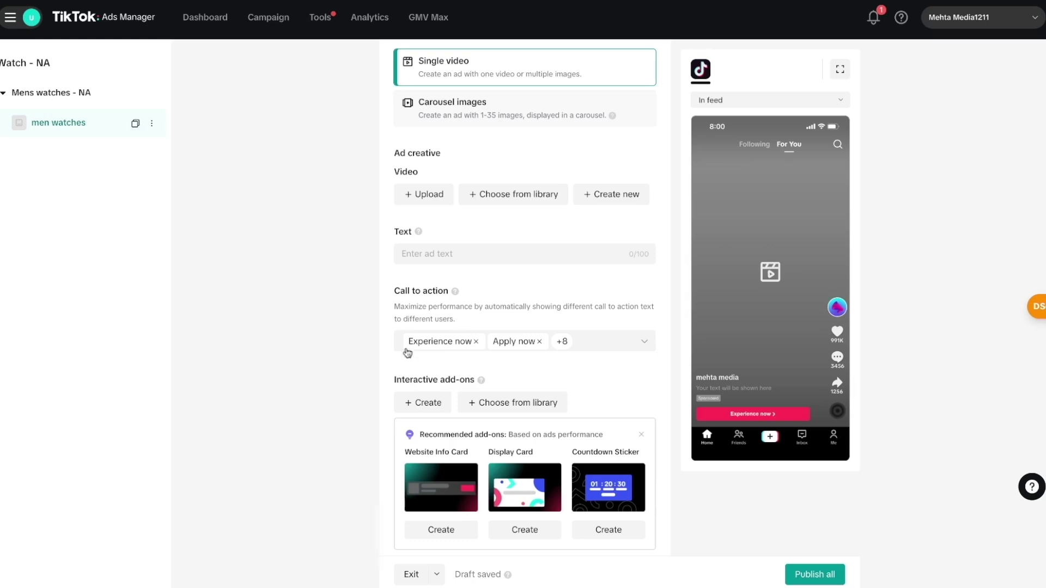
{"action": "scroll", "coordinate": [359, 401], "scroll_direction": "down", "scroll_amount": 1}
{"action": "scroll", "coordinate": [360, 401], "scroll_direction": "down", "scroll_amount": 3}
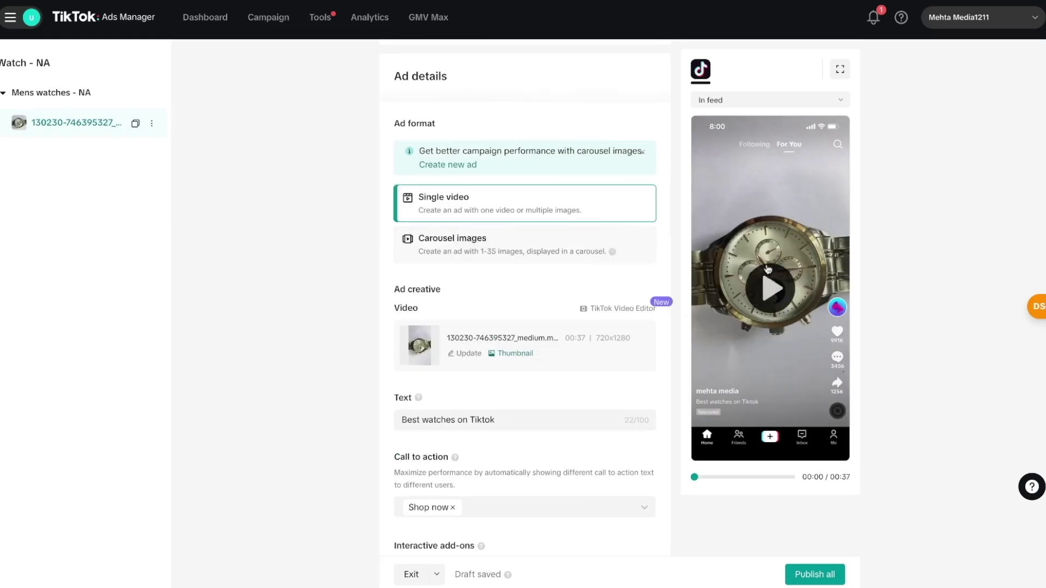
{"action": "left_click", "coordinate": [768, 285]}
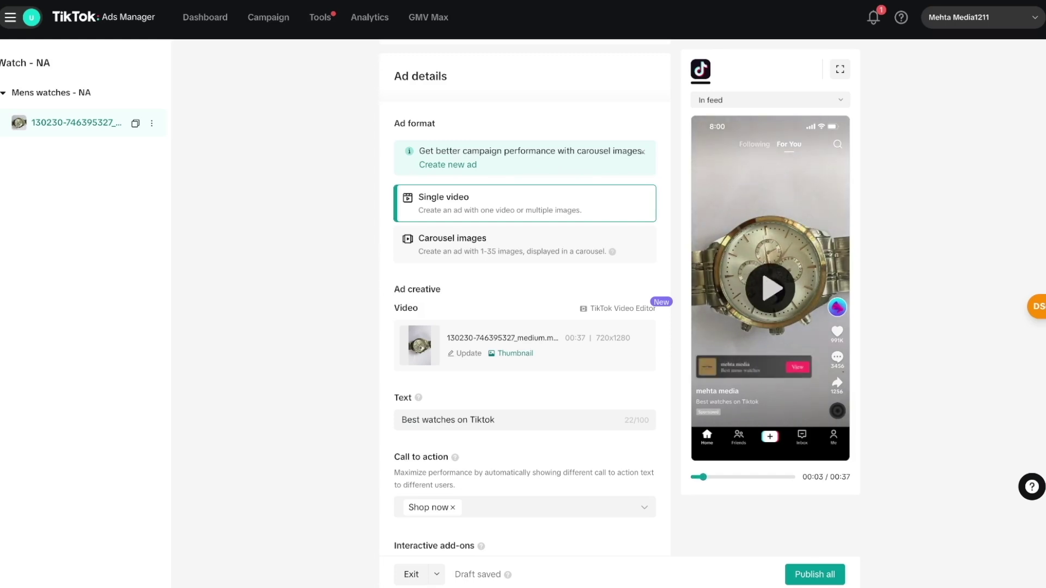
{"action": "scroll", "coordinate": [466, 387], "scroll_direction": "down", "scroll_amount": 1}
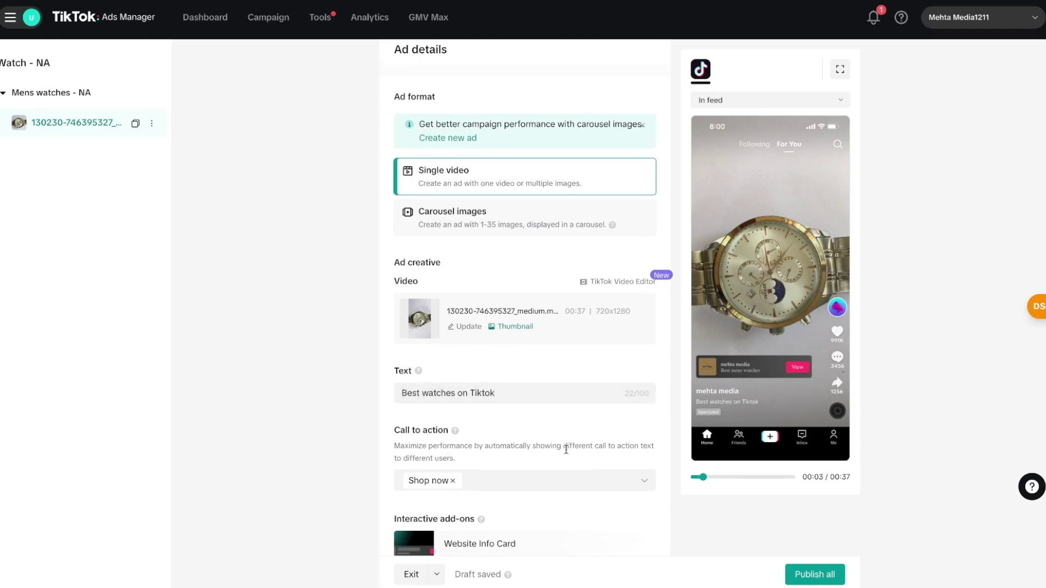
{"action": "scroll", "coordinate": [563, 454], "scroll_direction": "down", "scroll_amount": 2}
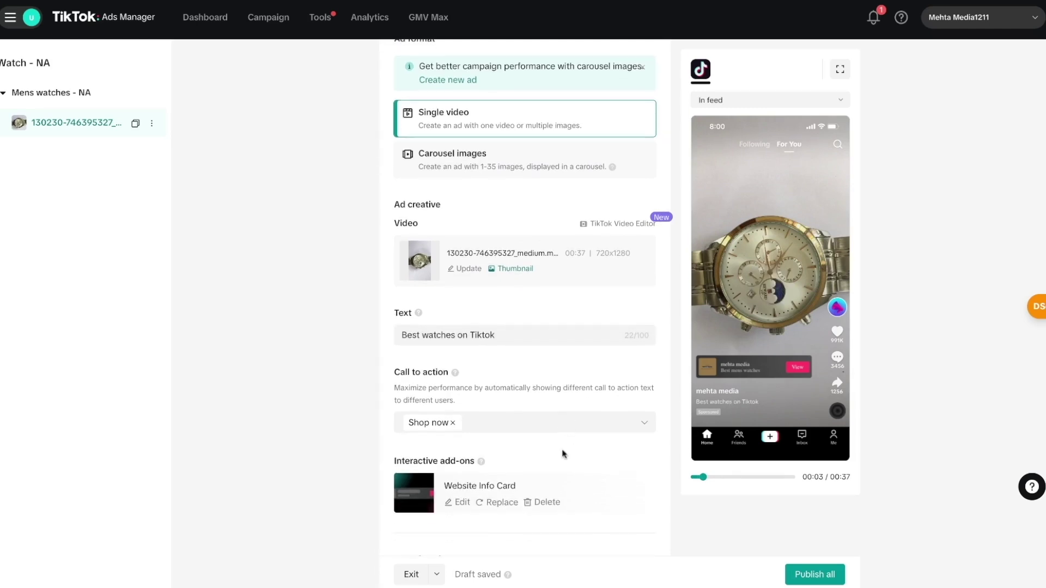
{"action": "left_click", "coordinate": [584, 429]}
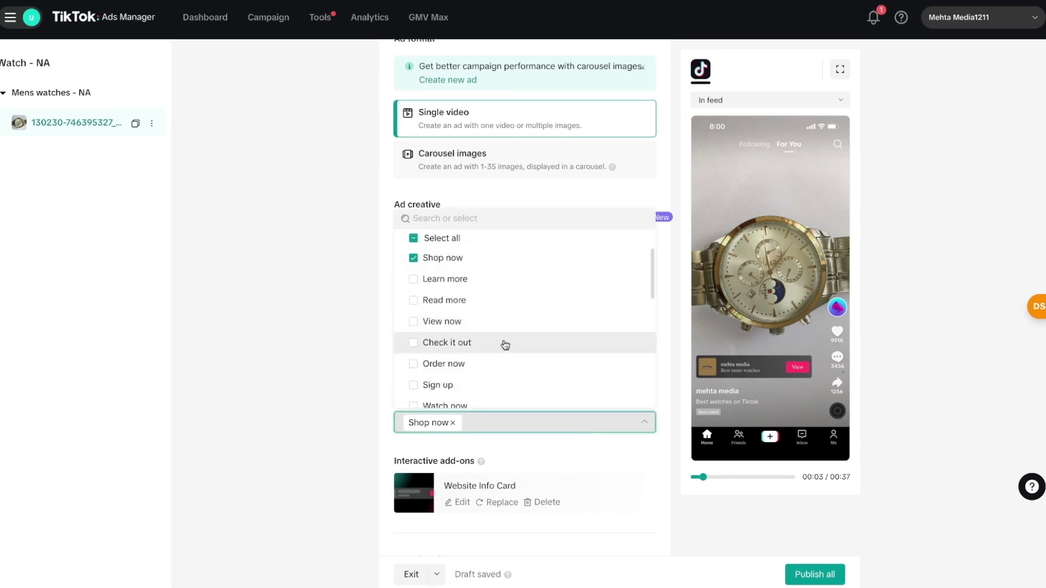
{"action": "left_click", "coordinate": [315, 343]}
{"action": "scroll", "coordinate": [593, 485], "scroll_direction": "down", "scroll_amount": 3}
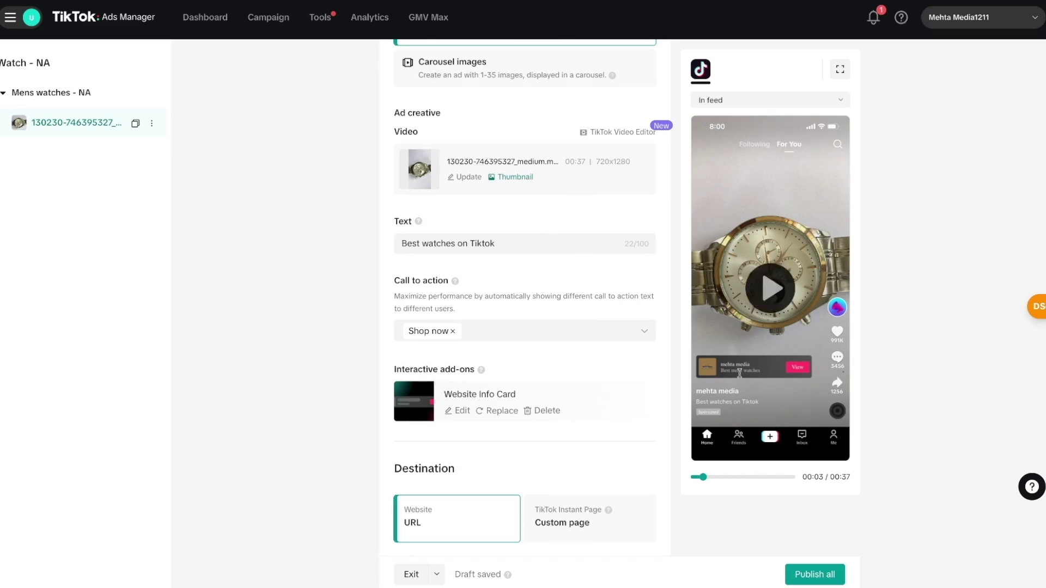
Step: Review the Website Info Card's website, name and selling points, then confirm it
{"action": "left_click", "coordinate": [462, 414]}
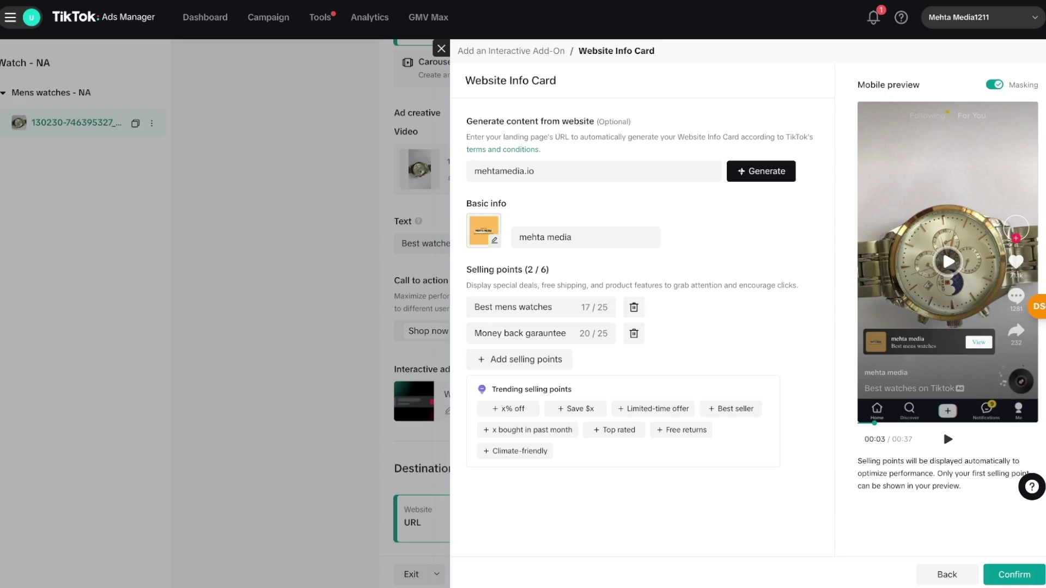
{"action": "left_click", "coordinate": [1014, 574]}
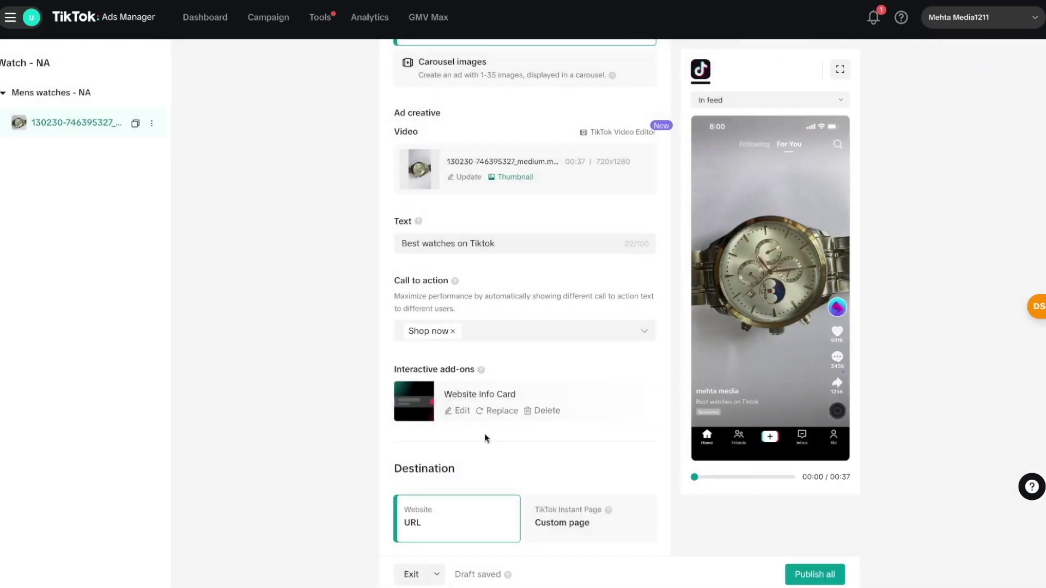
{"action": "scroll", "coordinate": [484, 433], "scroll_direction": "down", "scroll_amount": 2}
{"action": "scroll", "coordinate": [485, 433], "scroll_direction": "down", "scroll_amount": 1}
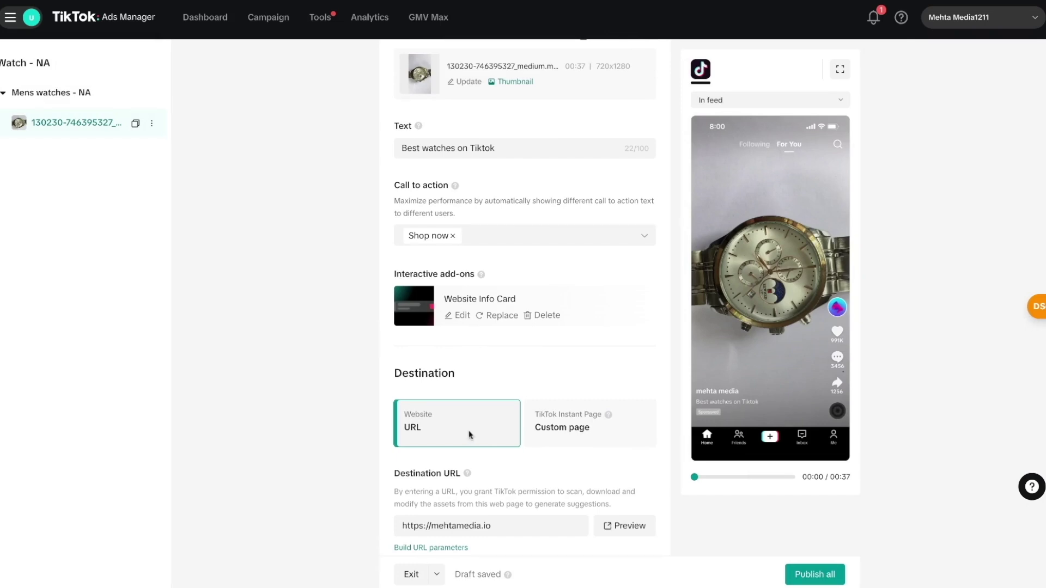
{"action": "scroll", "coordinate": [474, 436], "scroll_direction": "down", "scroll_amount": 3}
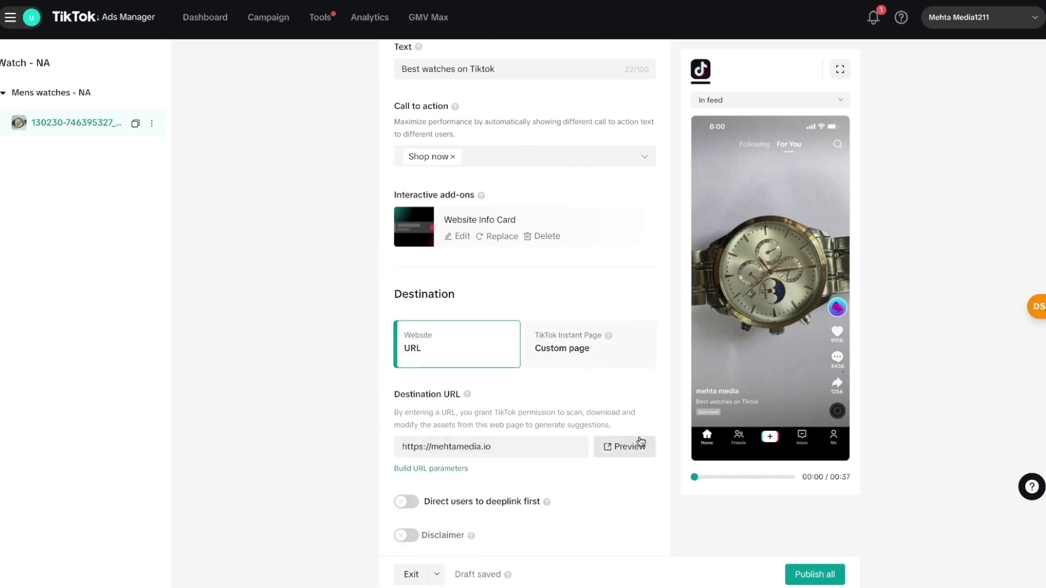
{"action": "scroll", "coordinate": [569, 449], "scroll_direction": "down", "scroll_amount": 2}
{"action": "scroll", "coordinate": [569, 449], "scroll_direction": "down", "scroll_amount": 1}
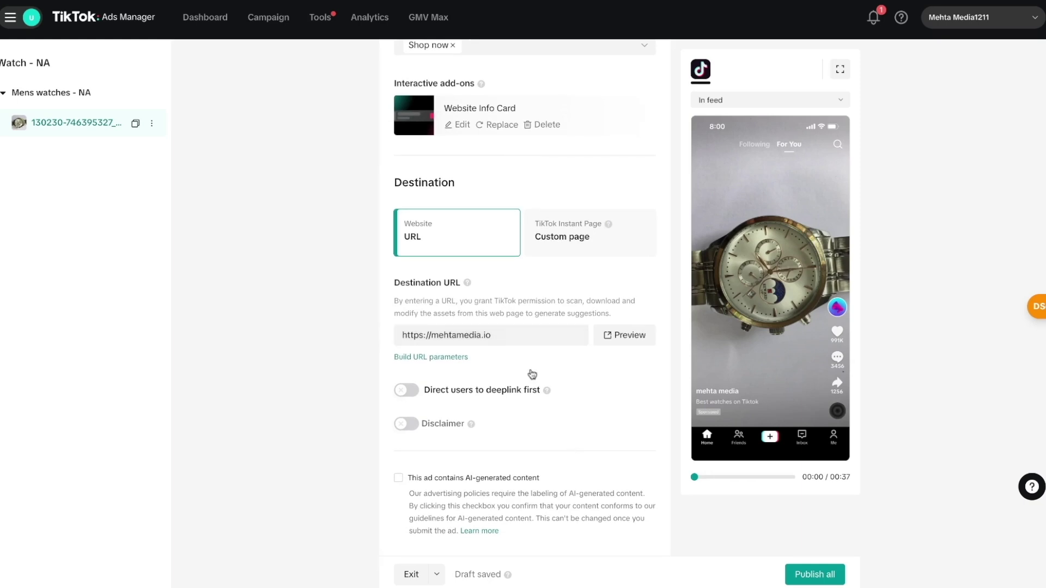
{"action": "scroll", "coordinate": [541, 427], "scroll_direction": "down", "scroll_amount": 1}
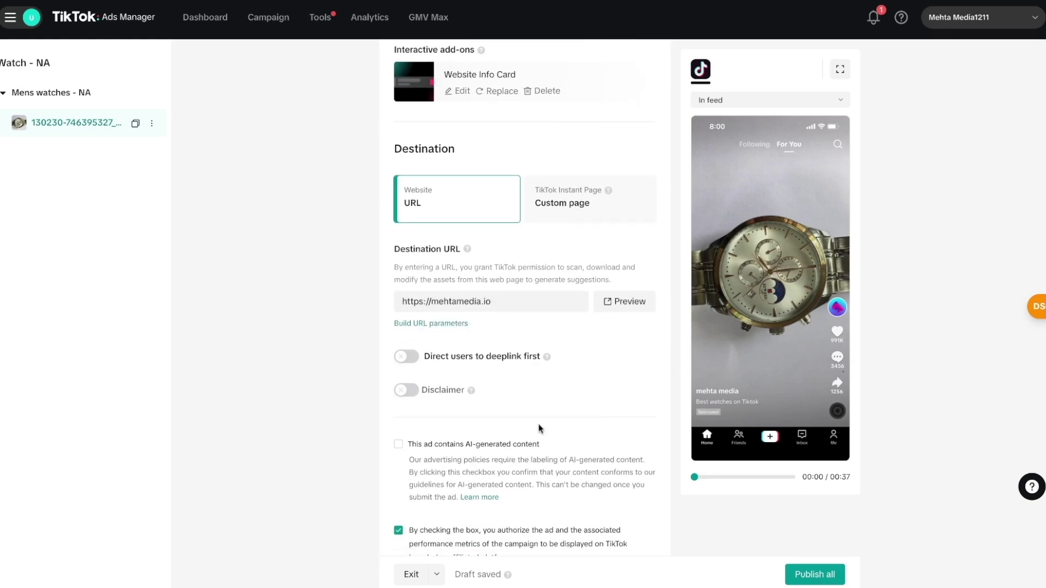
{"action": "left_click", "coordinate": [408, 390]}
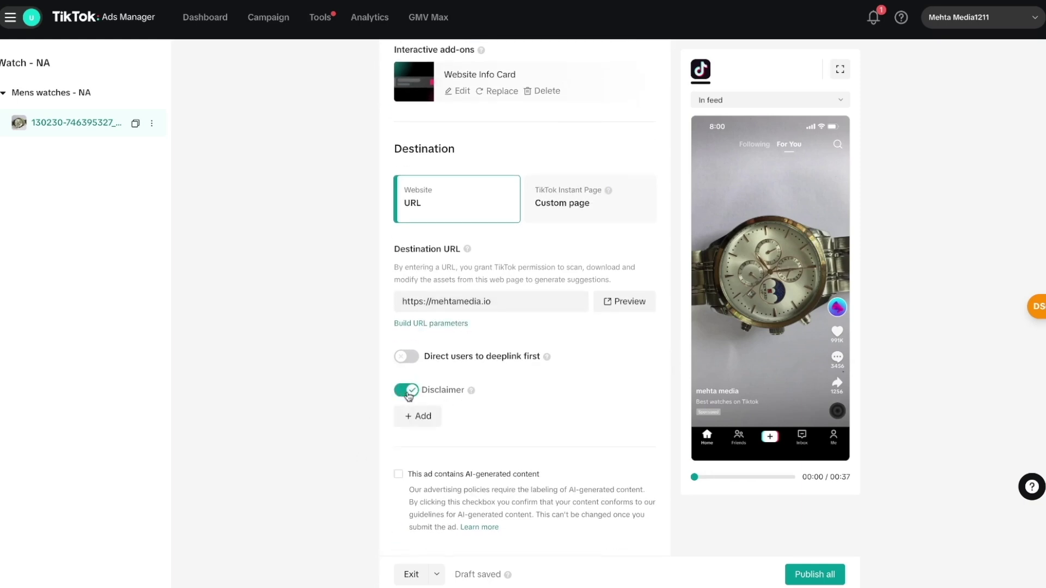
{"action": "left_click", "coordinate": [420, 418]}
{"action": "key", "text": "Escape"}
{"action": "left_click", "coordinate": [407, 391]}
{"action": "scroll", "coordinate": [497, 436], "scroll_direction": "down", "scroll_amount": 2}
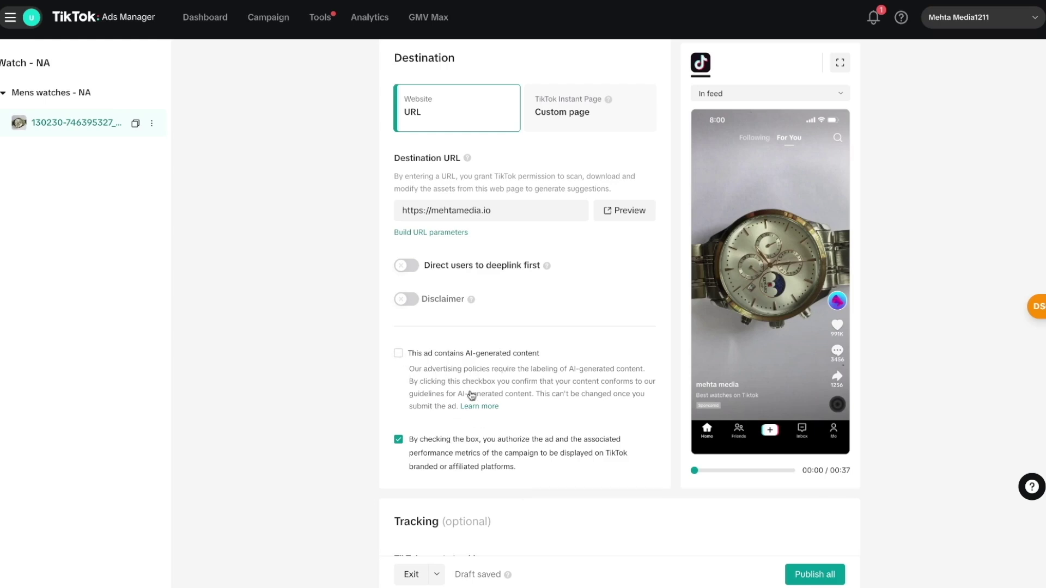
{"action": "scroll", "coordinate": [619, 298], "scroll_direction": "down", "scroll_amount": 5}
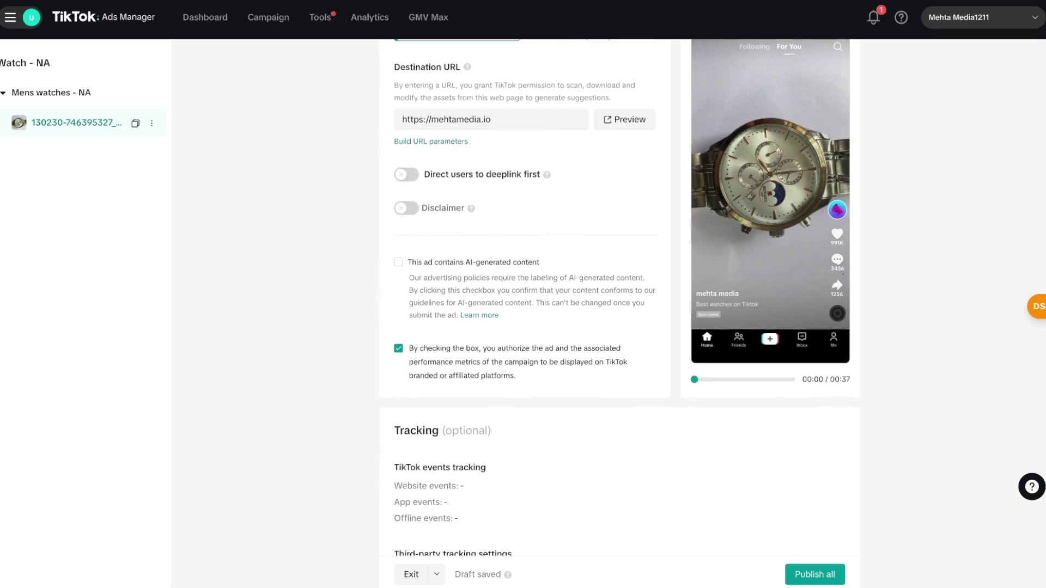